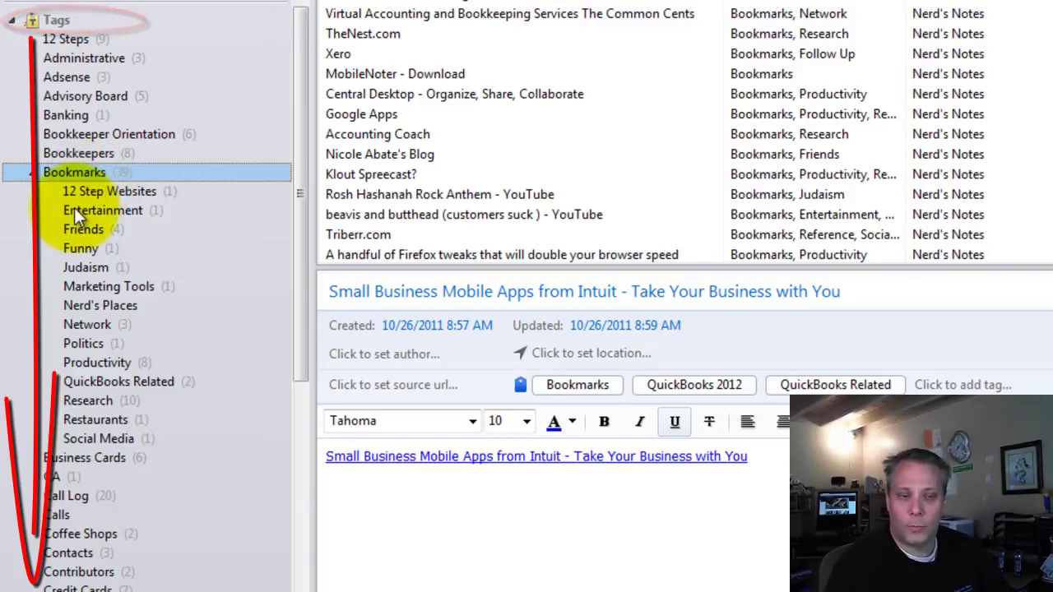
# Browse the notes filed under the Entertainment, Friends and Bookmarks tags
pyautogui.click(74, 210)
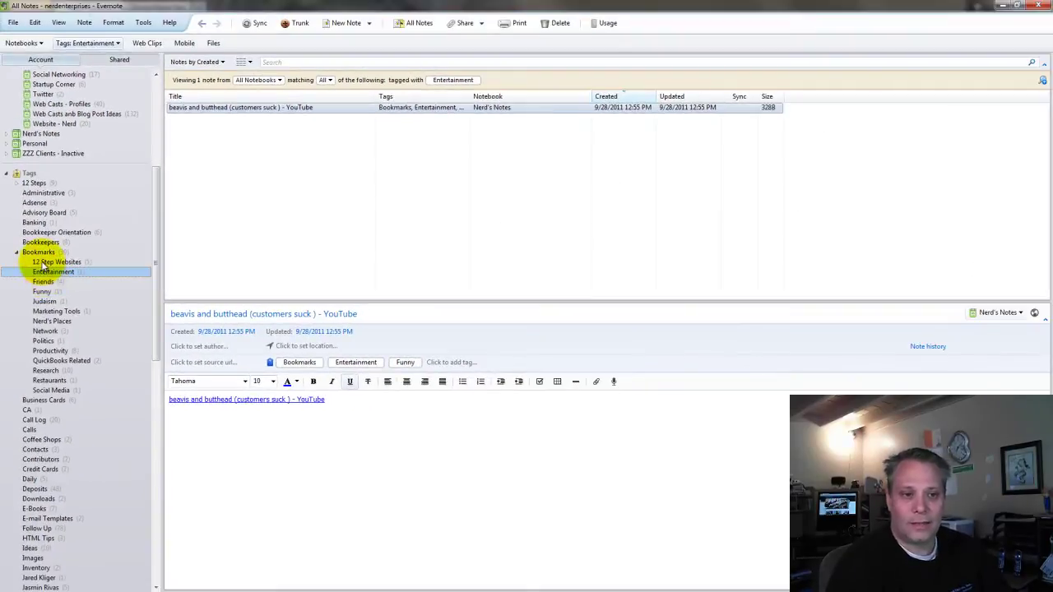
pyautogui.click(51, 263)
pyautogui.click(43, 282)
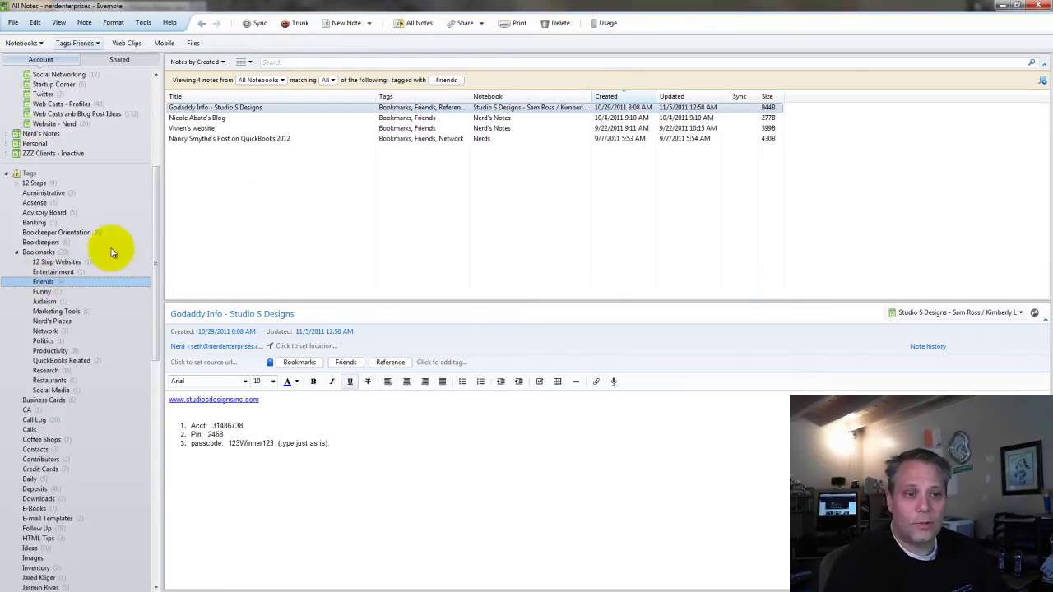
pyautogui.click(37, 252)
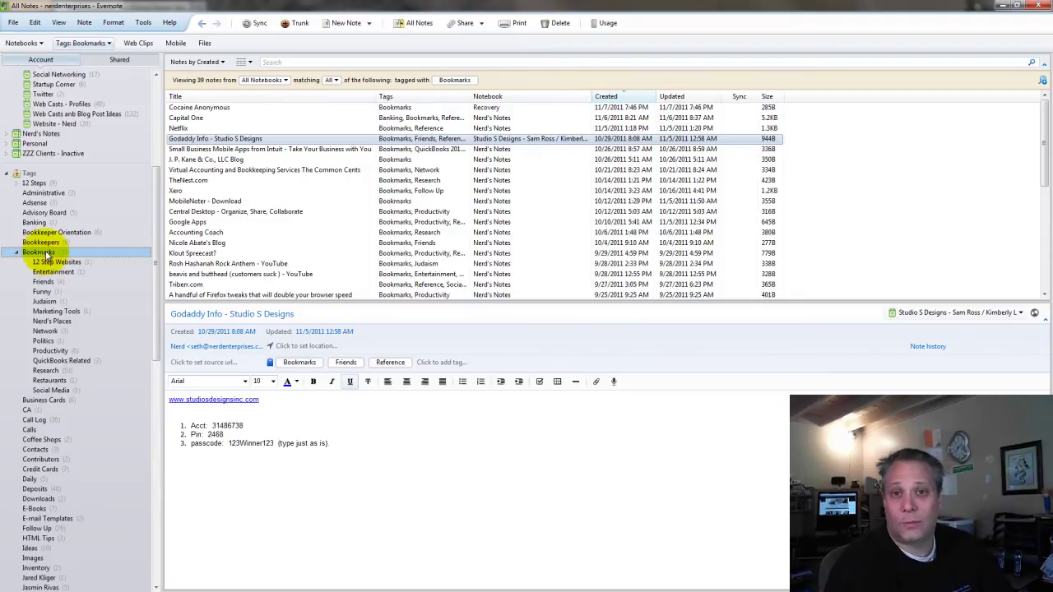
# List the notes tagged Productivity and view the Google Apps, Klout Spreecast? and Central Desktop notes
pyautogui.click(51, 352)
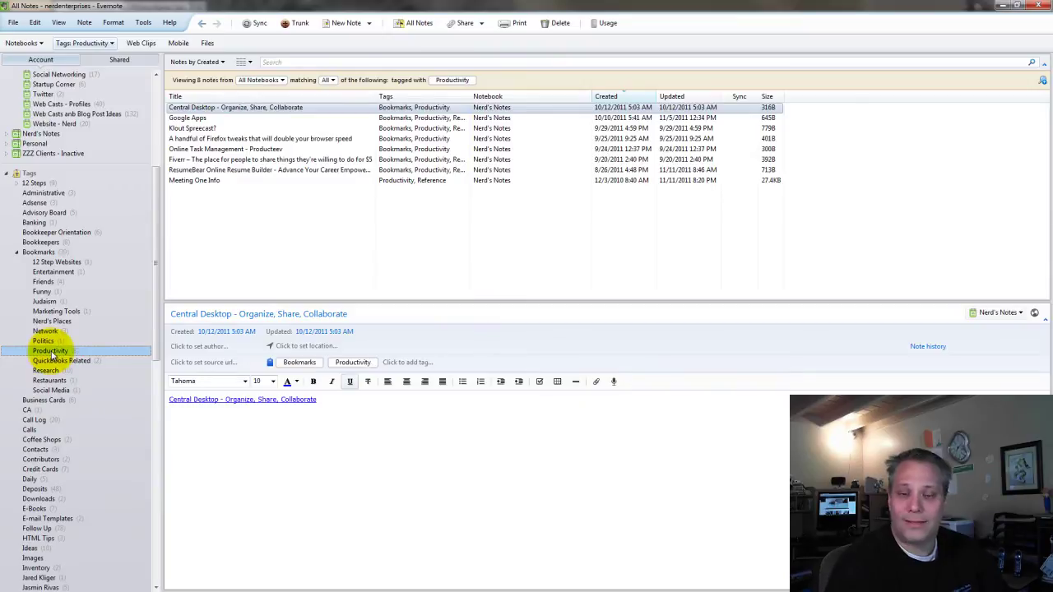
pyautogui.click(187, 120)
pyautogui.click(195, 129)
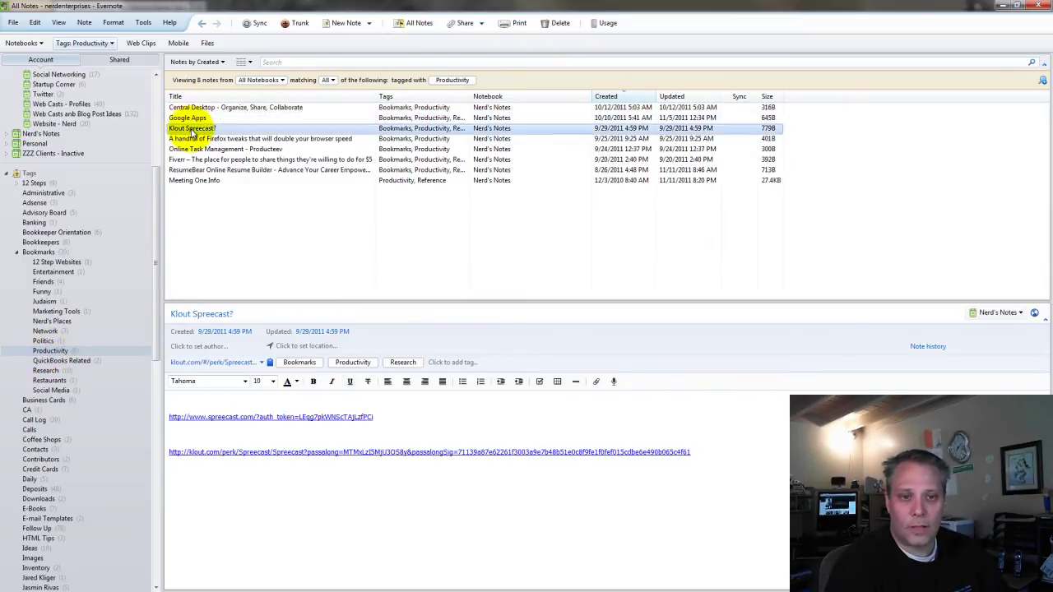
pyautogui.click(229, 109)
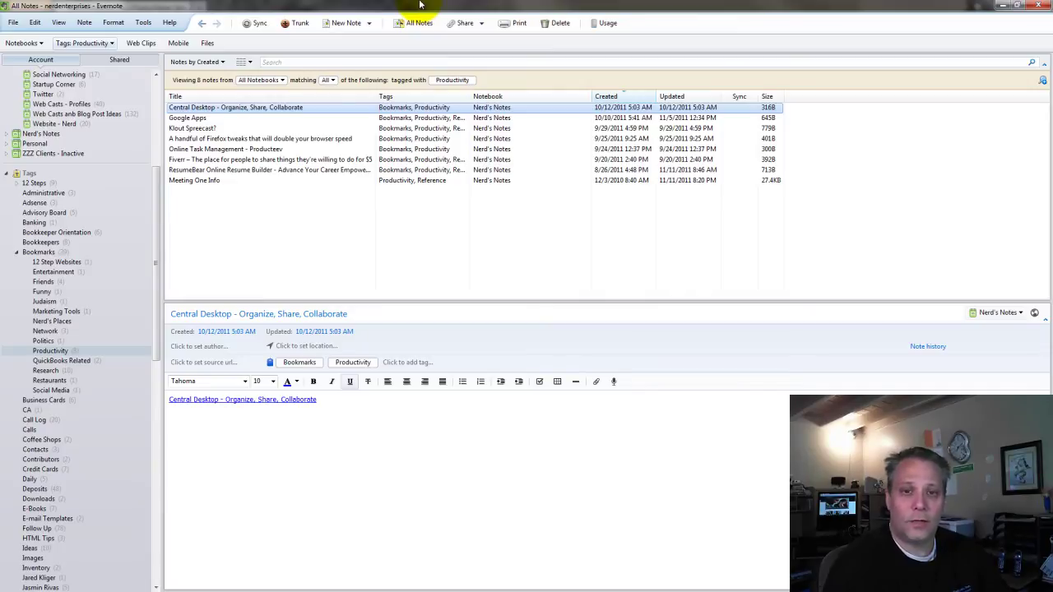
# Arrange the Evernote and Firefox windows so that both are visible, and narrow the Evernote window to uncover more of the browser
pyautogui.moveTo(419, 5); pyautogui.dragTo(612, 104)
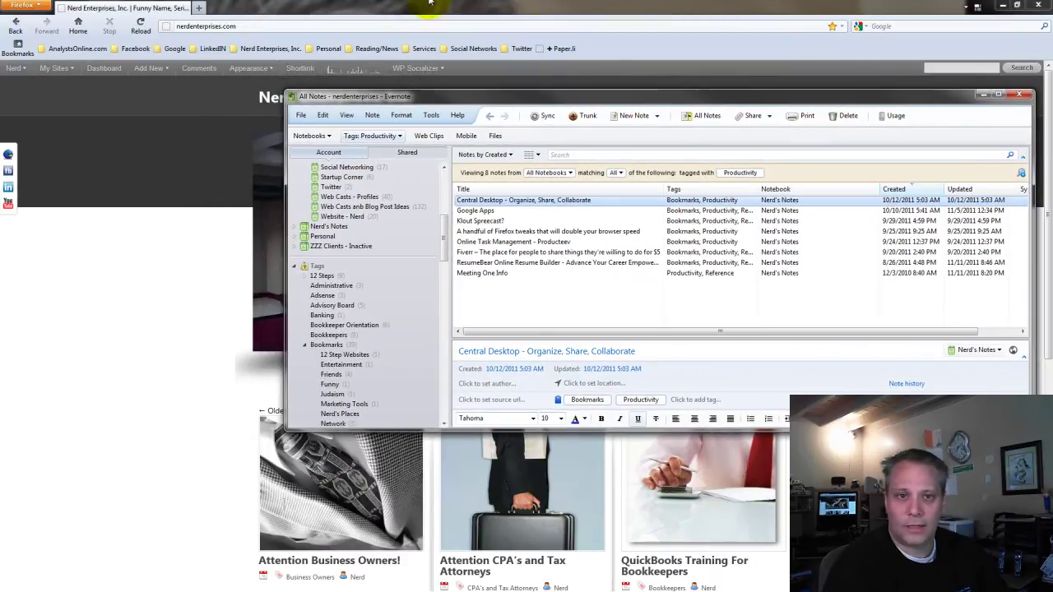
pyautogui.moveTo(300, 9); pyautogui.dragTo(324, 20)
pyautogui.click(914, 91)
pyautogui.moveTo(454, 98); pyautogui.dragTo(497, 98)
pyautogui.click(207, 30)
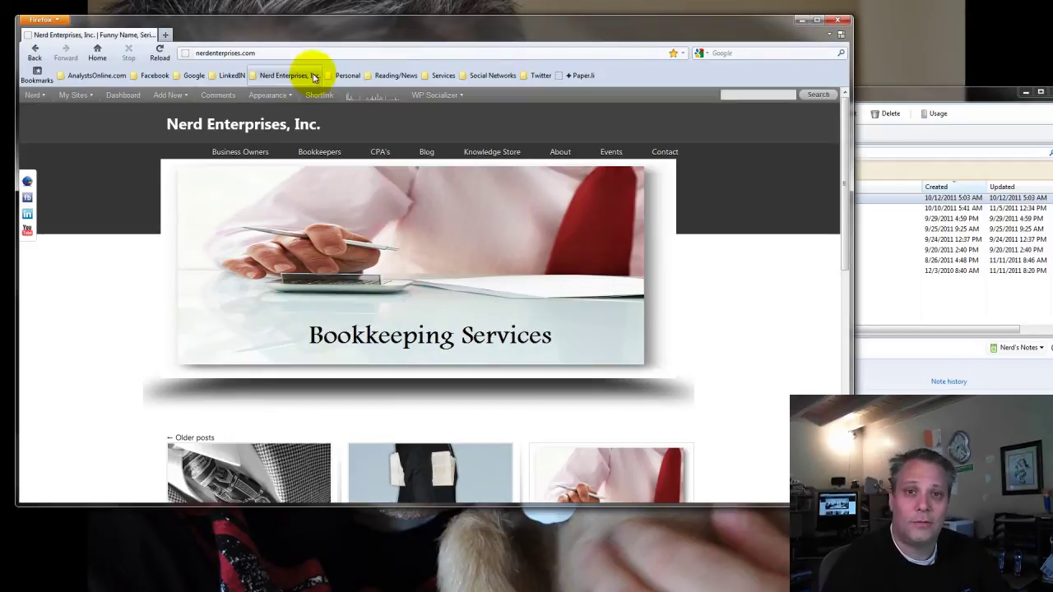
pyautogui.click(879, 110)
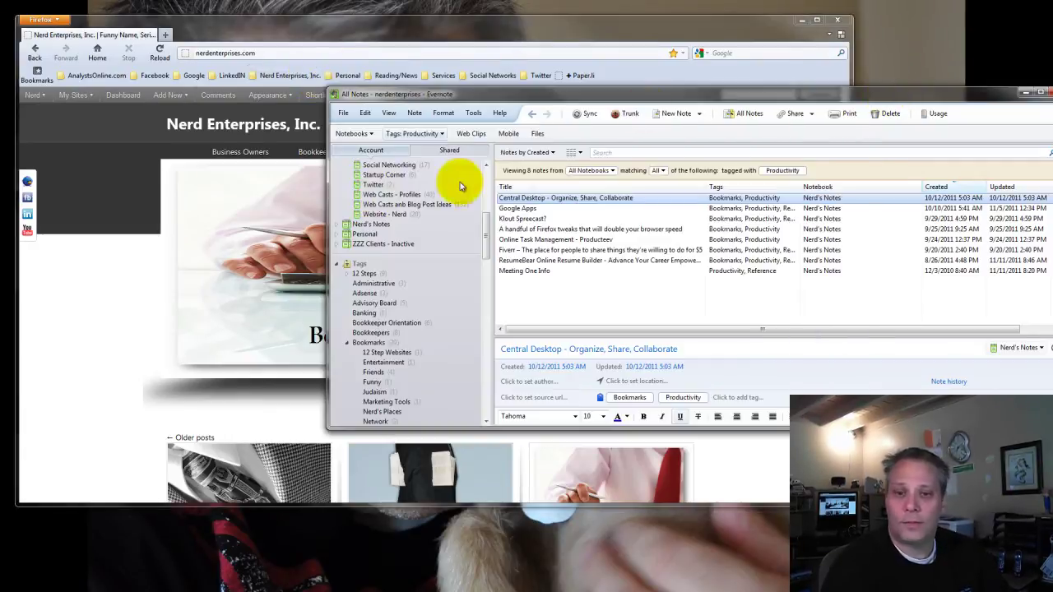
pyautogui.moveTo(326, 177); pyautogui.dragTo(440, 184)
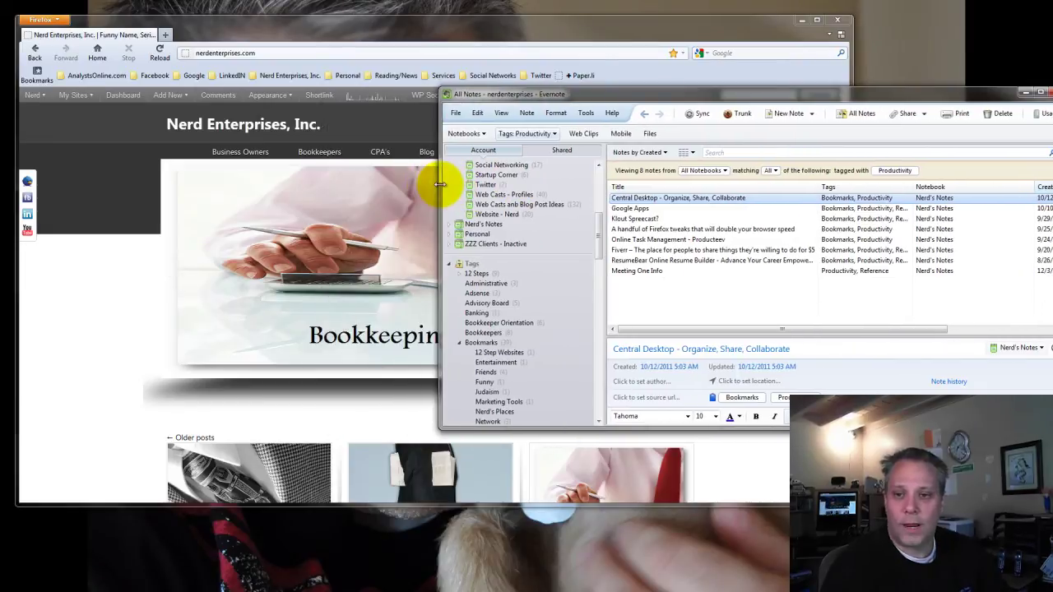
# Create a new note in its own window and narrow the Firefox window so that it sits beside the note
pyautogui.click(780, 116)
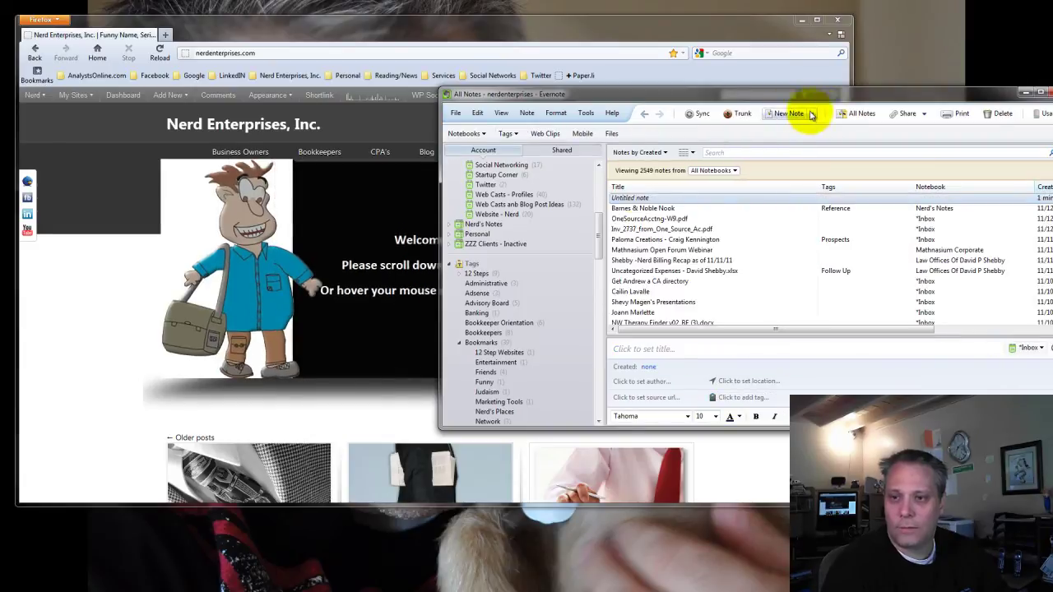
pyautogui.doubleClick(636, 198)
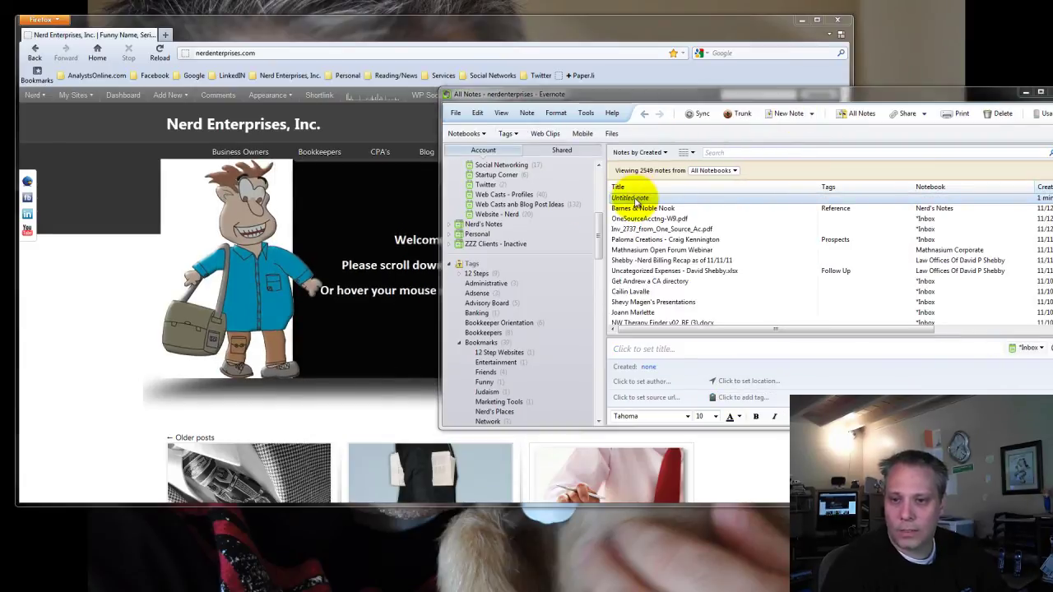
pyautogui.moveTo(470, 115); pyautogui.dragTo(551, 82)
pyautogui.click(272, 35)
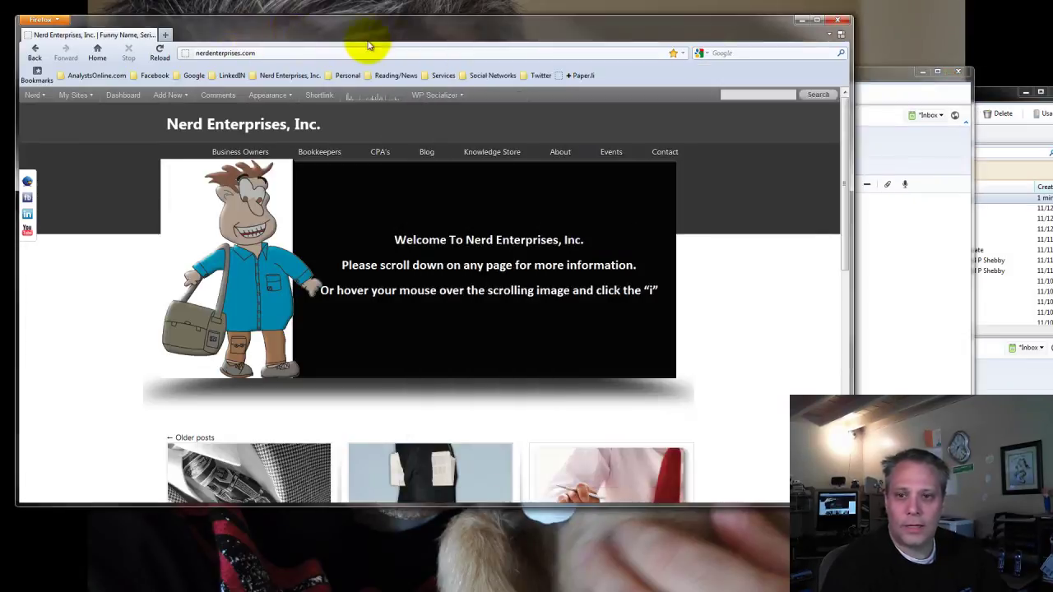
pyautogui.moveTo(851, 146); pyautogui.dragTo(482, 116)
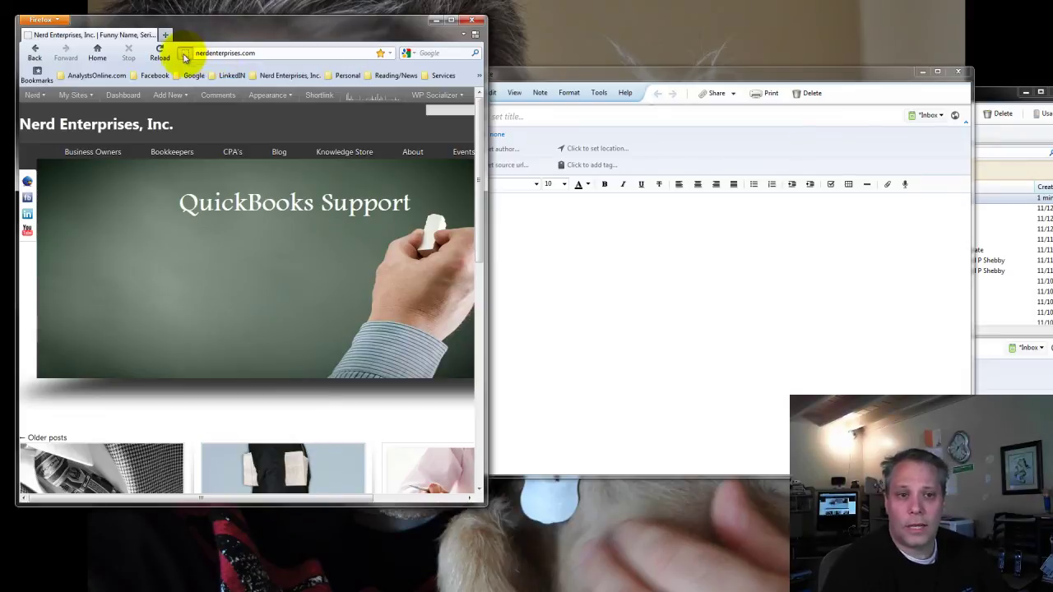
# Add the nerdenterprises.com page link from Firefox to the note's body and open the note's title for editing
pyautogui.moveTo(436, 99); pyautogui.dragTo(576, 227)
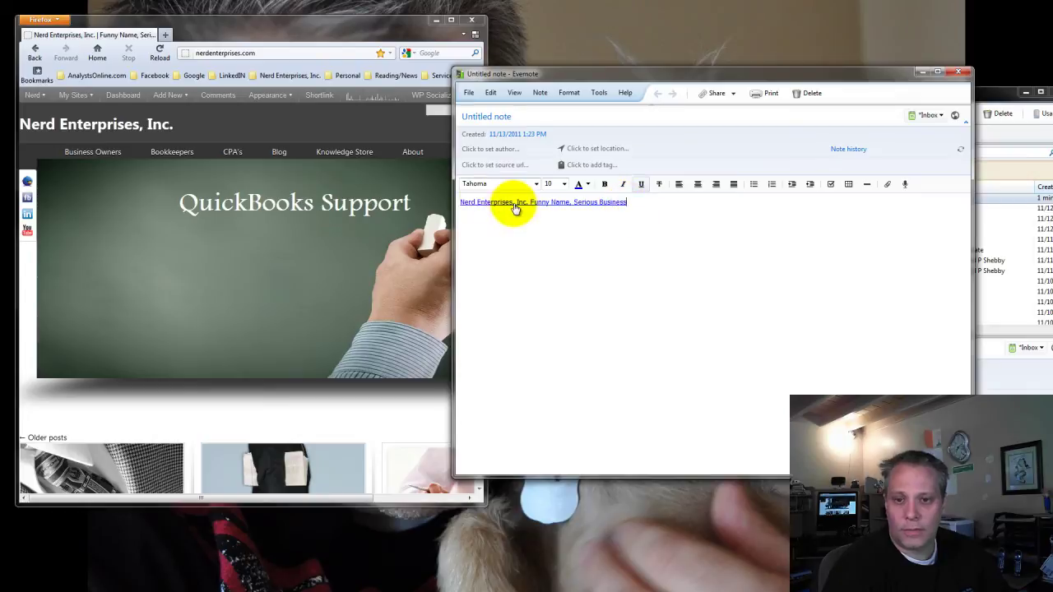
pyautogui.click(522, 116)
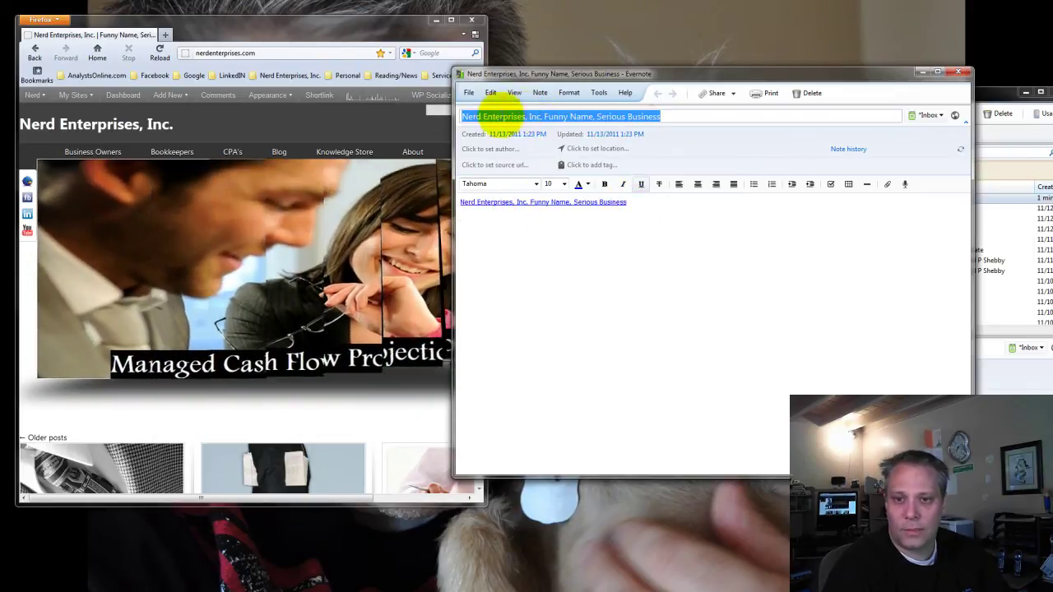
pyautogui.click(679, 116)
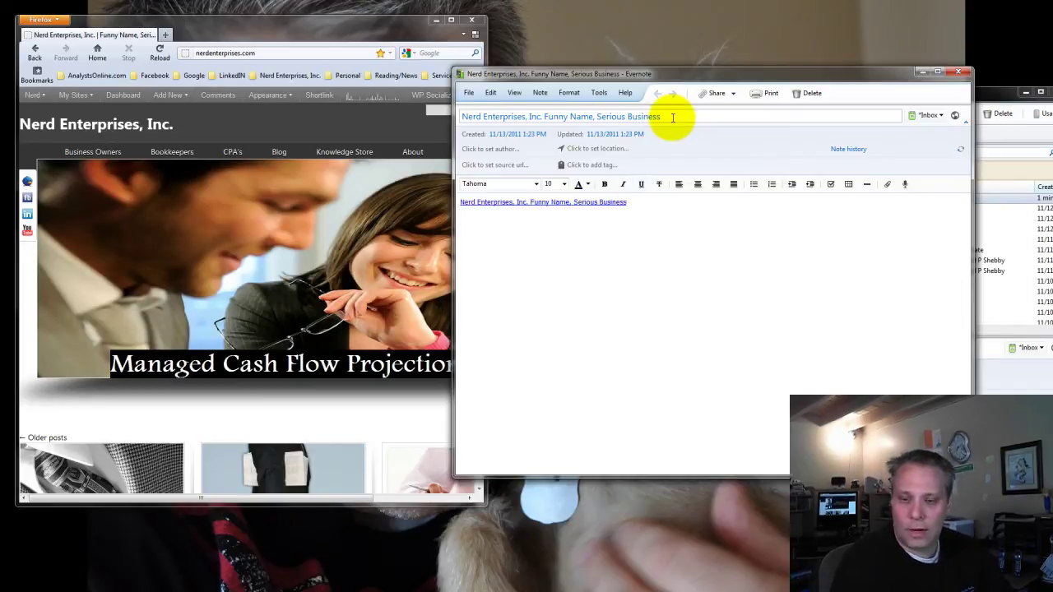
pyautogui.press('Tab')
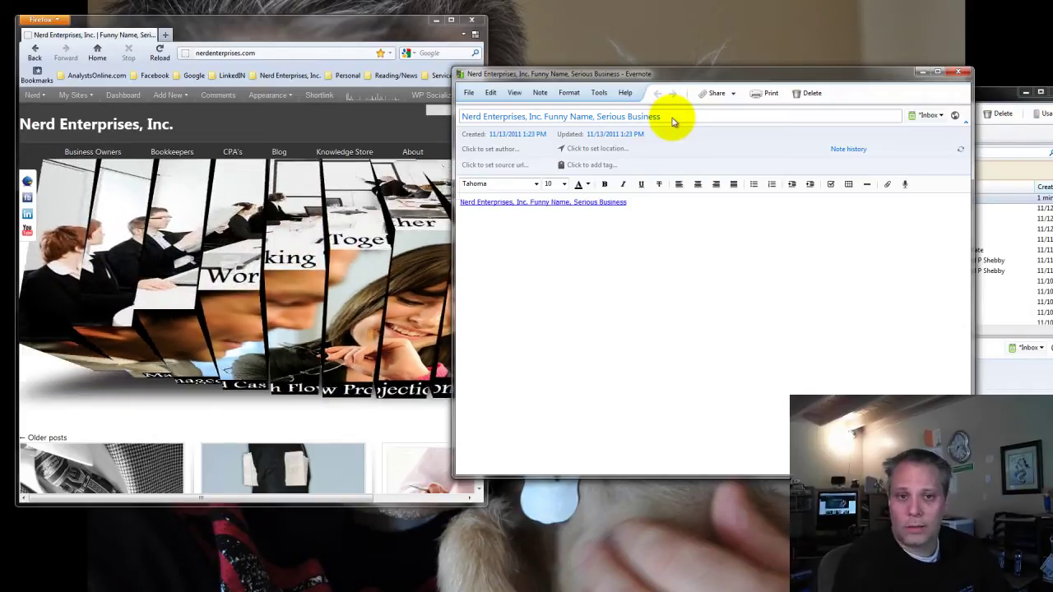
# Show Firefox's bookmarks sidebar and view the properties of the Facebook bookmark in the toolbar's Facebook folder
pyautogui.click(260, 25)
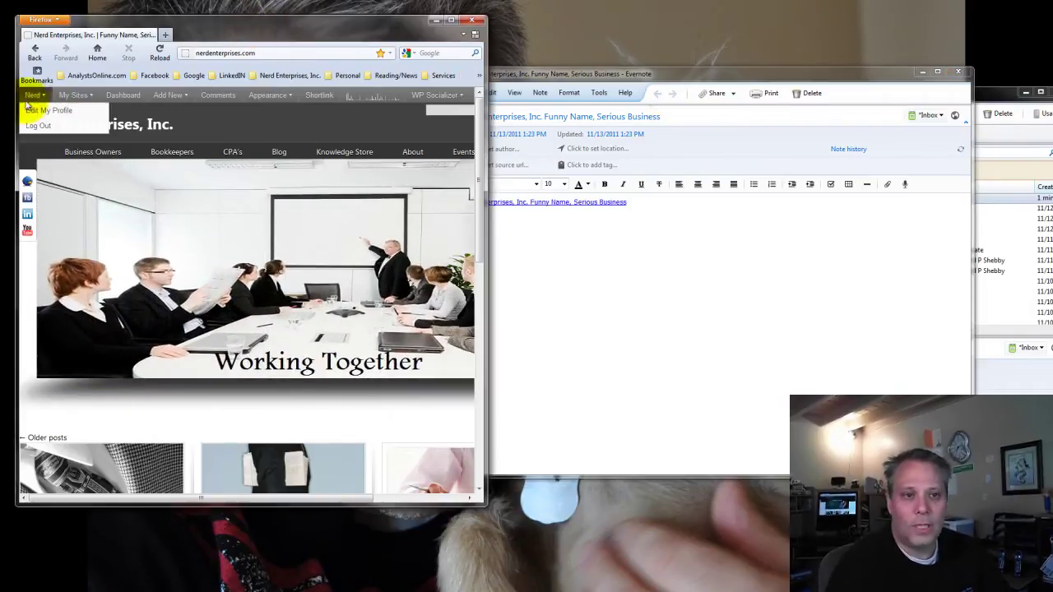
pyautogui.click(36, 78)
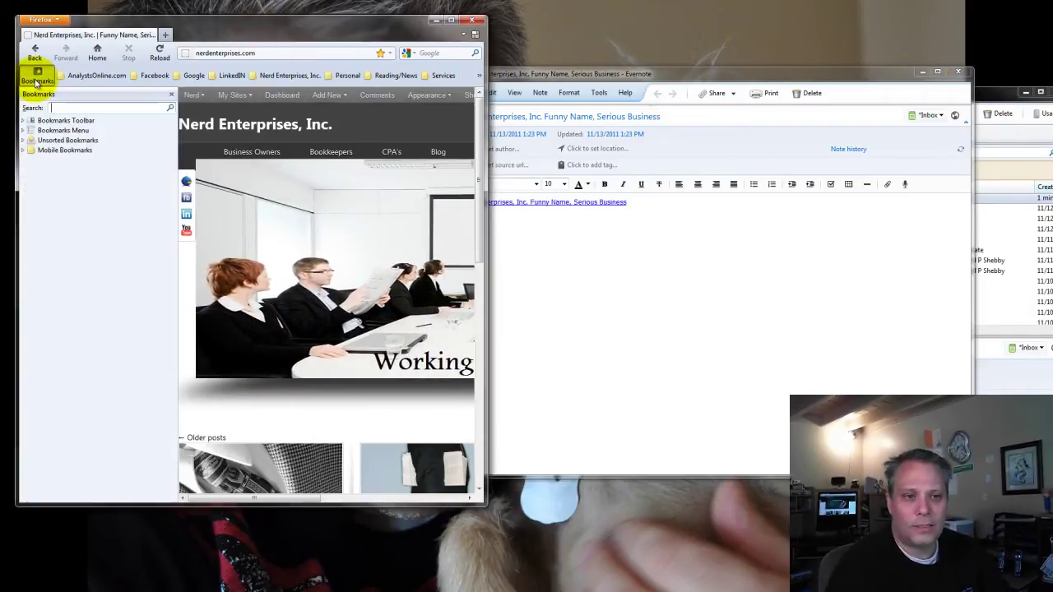
pyautogui.click(64, 122)
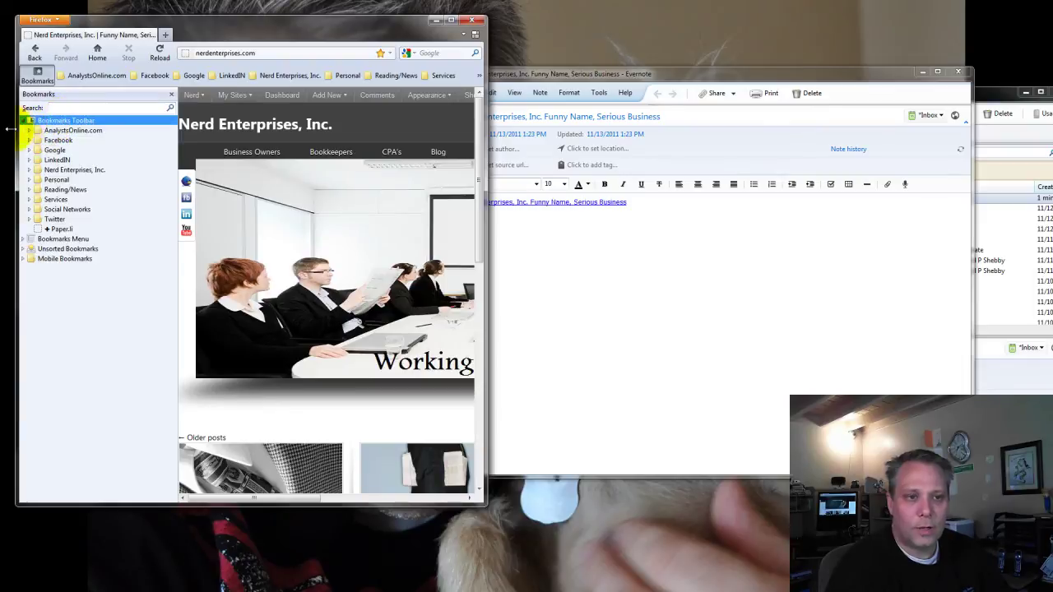
pyautogui.click(56, 141)
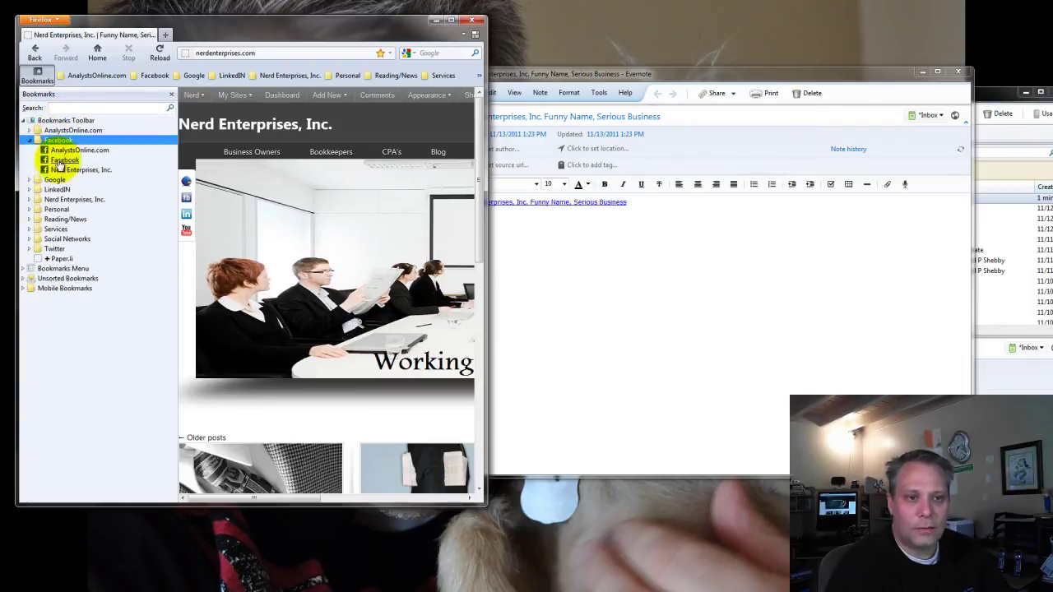
pyautogui.click(62, 161)
pyautogui.rightClick(63, 167)
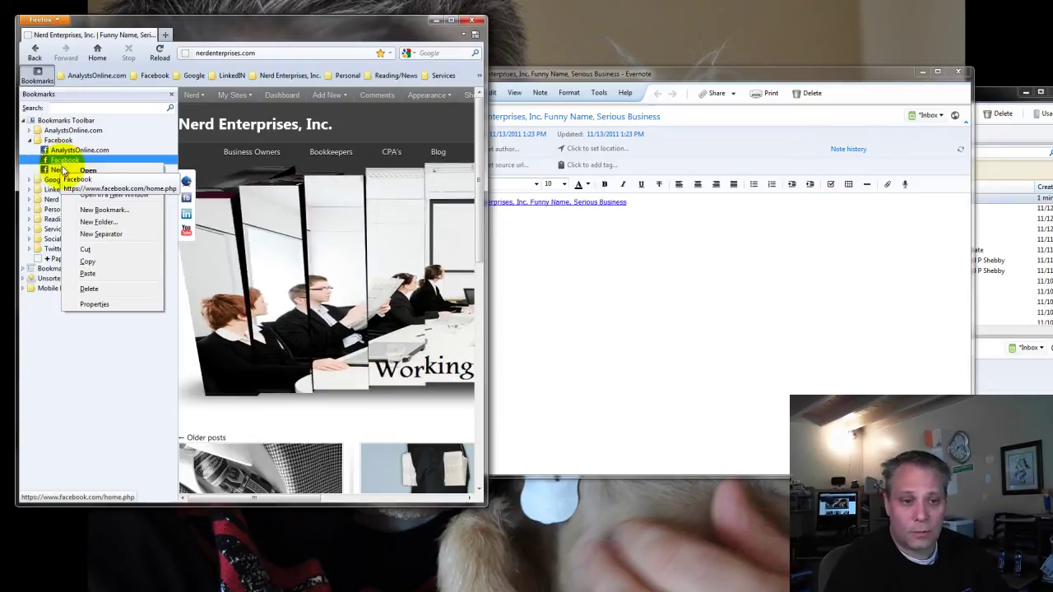
pyautogui.click(95, 304)
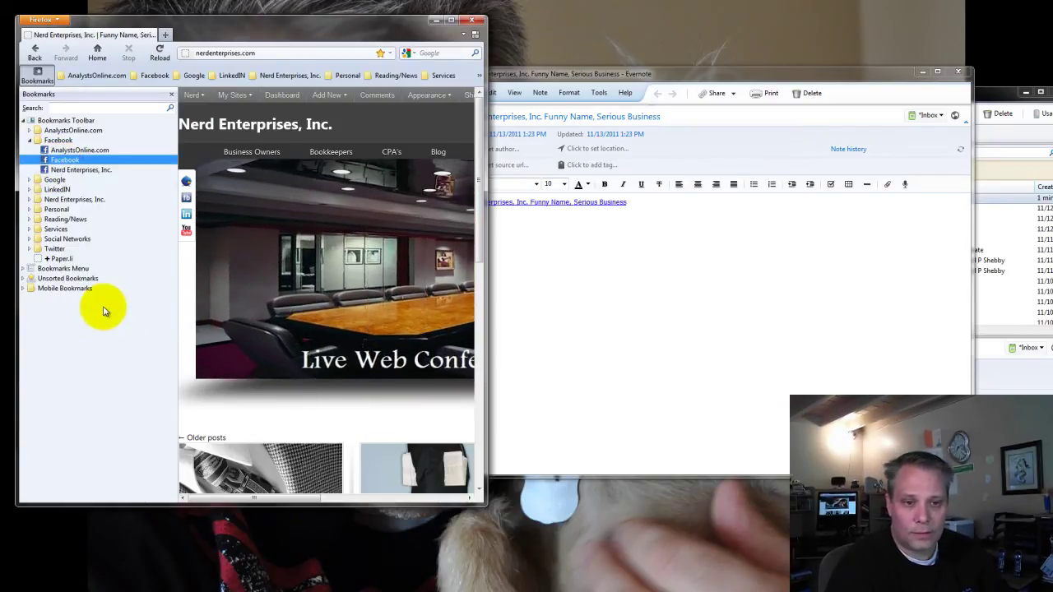
pyautogui.click(214, 268)
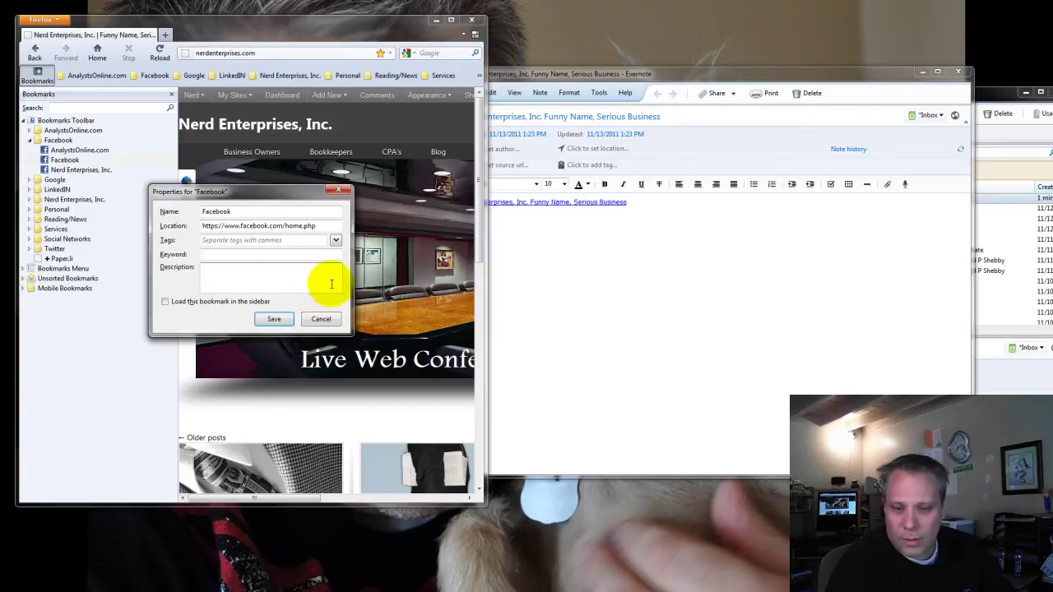
pyautogui.click(320, 319)
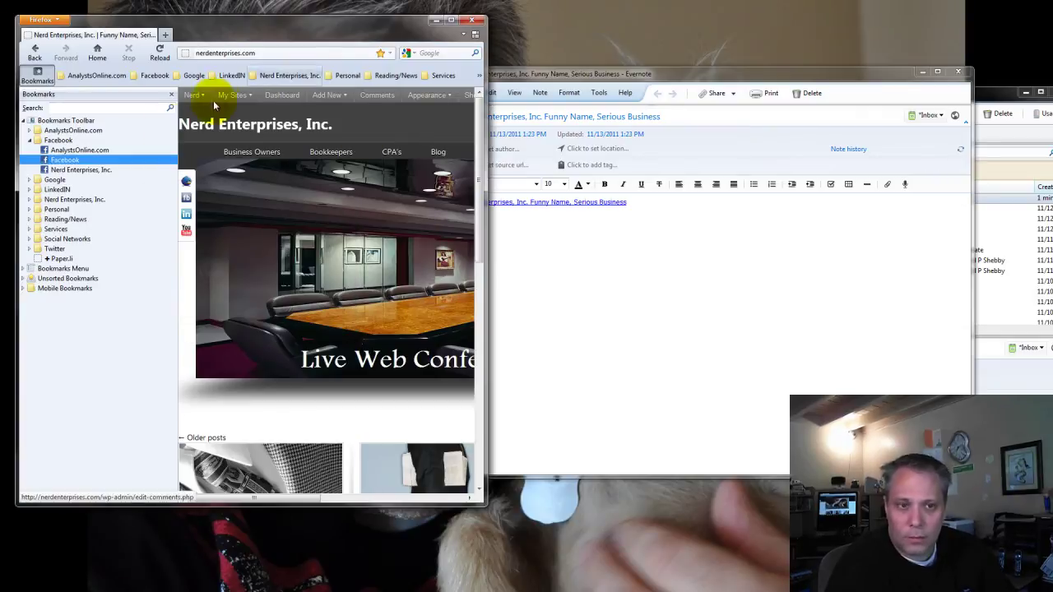
# Collapse the Facebook bookmark folder and close the bookmarks sidebar in Firefox
pyautogui.click(29, 141)
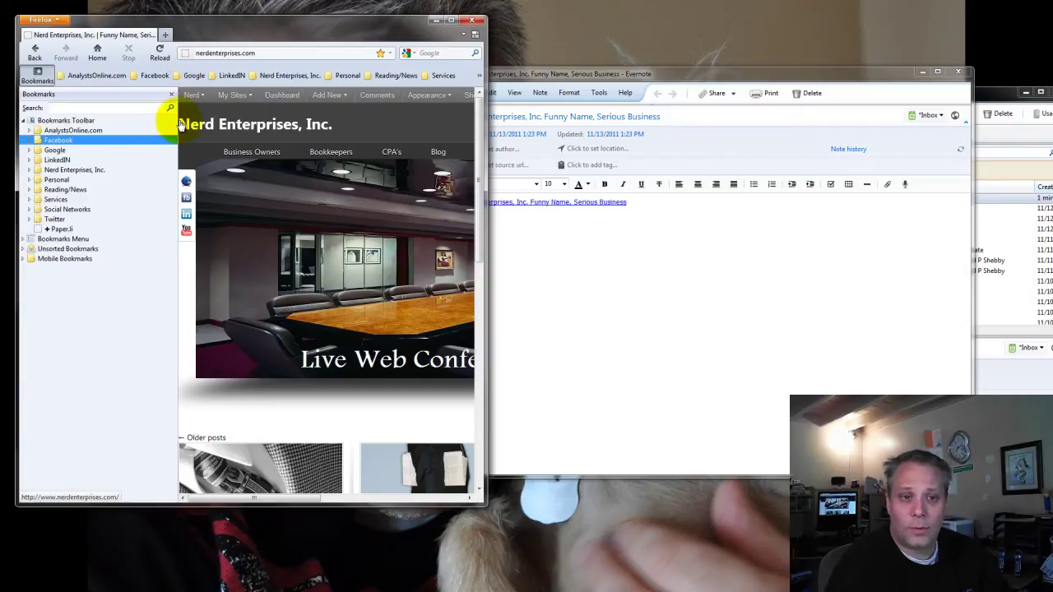
pyautogui.moveTo(174, 121); pyautogui.dragTo(139, 123)
pyautogui.click(559, 75)
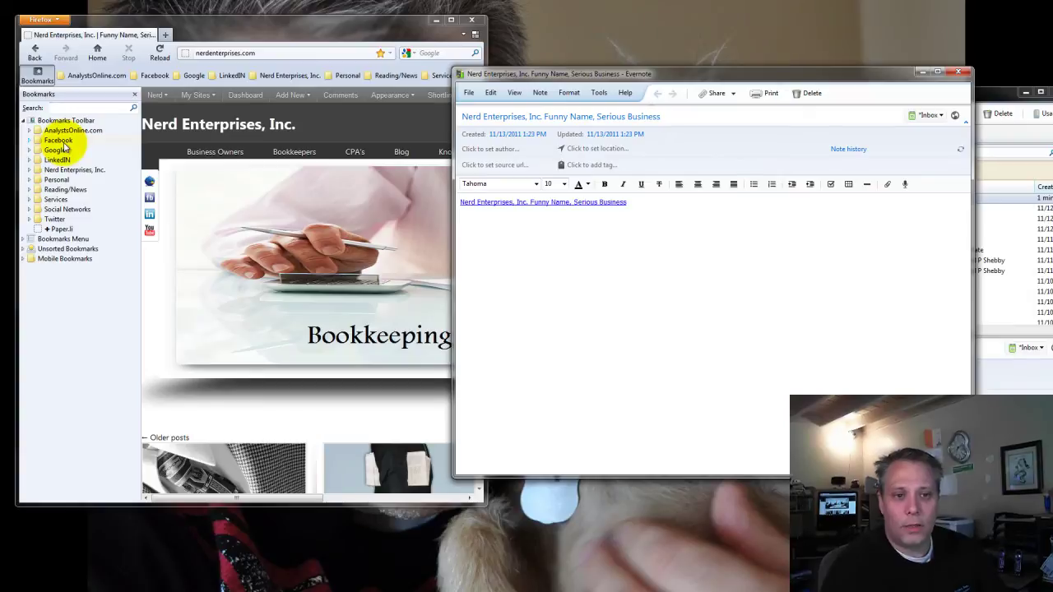
pyautogui.click(135, 94)
# Return to the Evernote note and add the Productivity tag to it
pyautogui.click(559, 80)
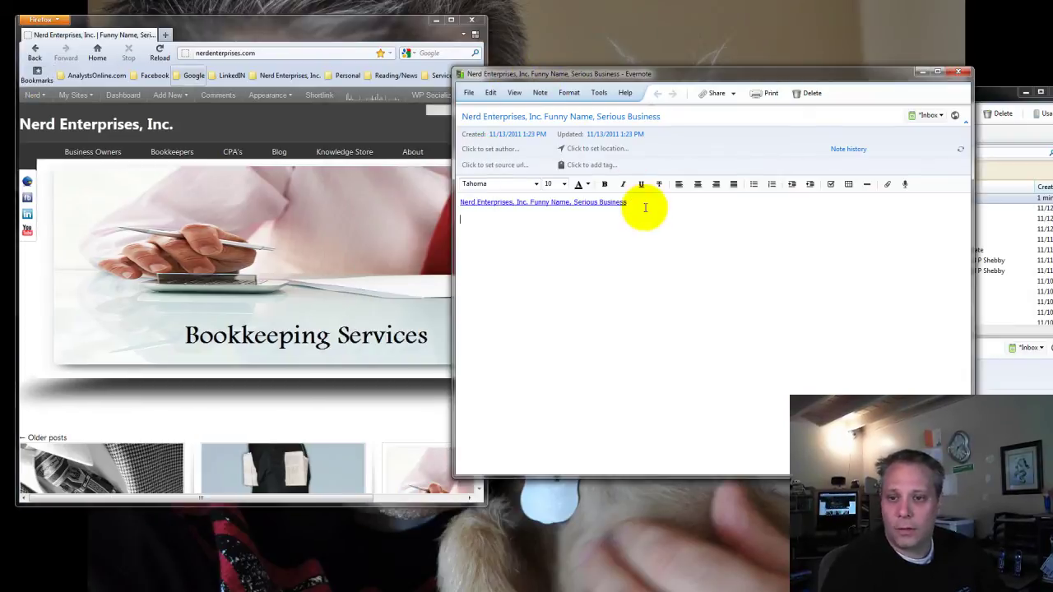
pyautogui.click(584, 165)
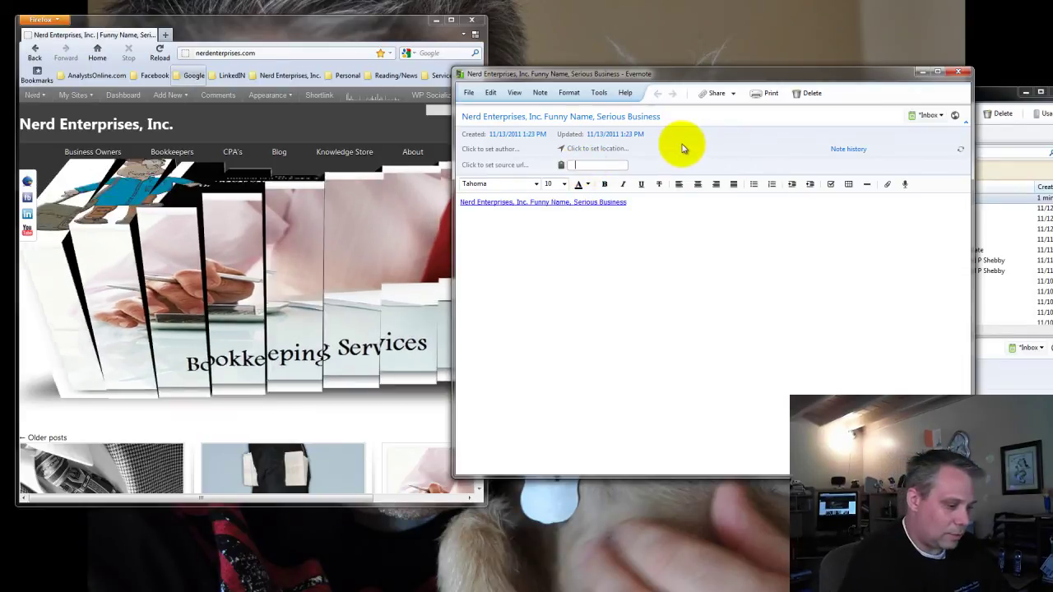
pyautogui.write('Productivity')
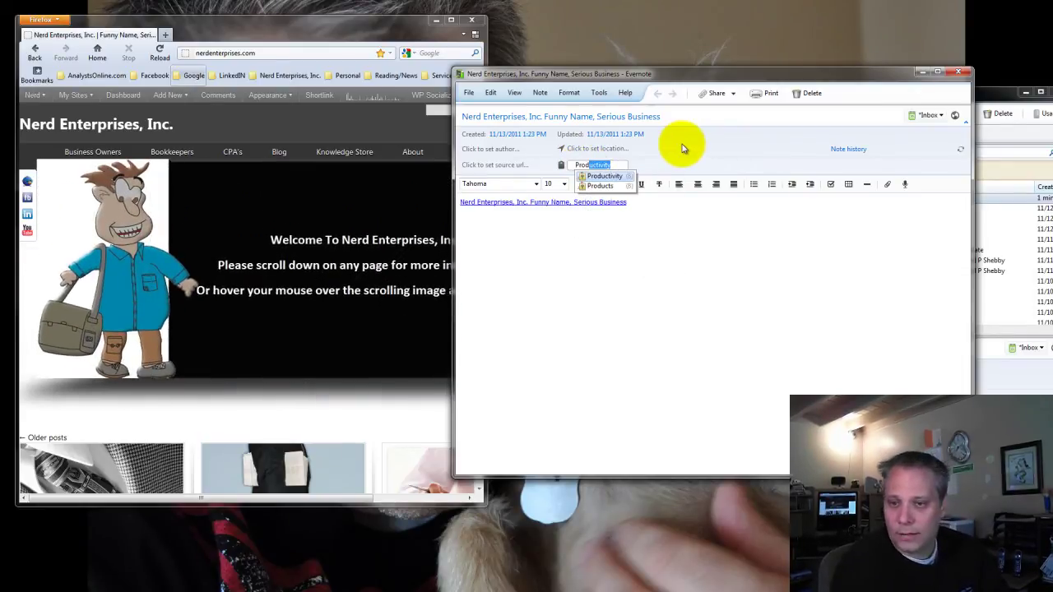
pyautogui.press('Return')
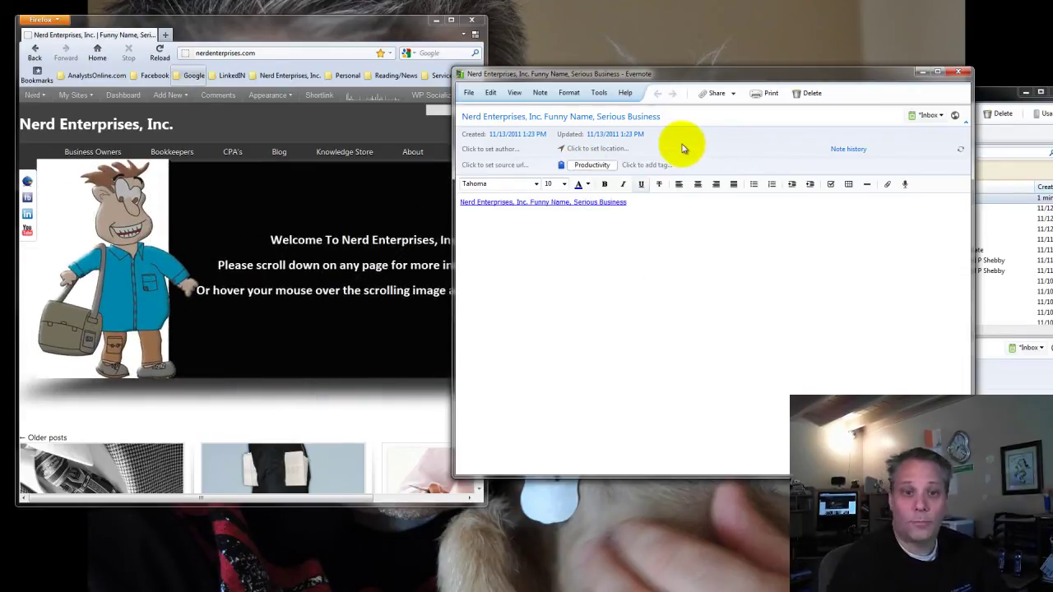
# Add the existing Bookmarks tag to the Nerd Enterprises note
pyautogui.click(640, 201)
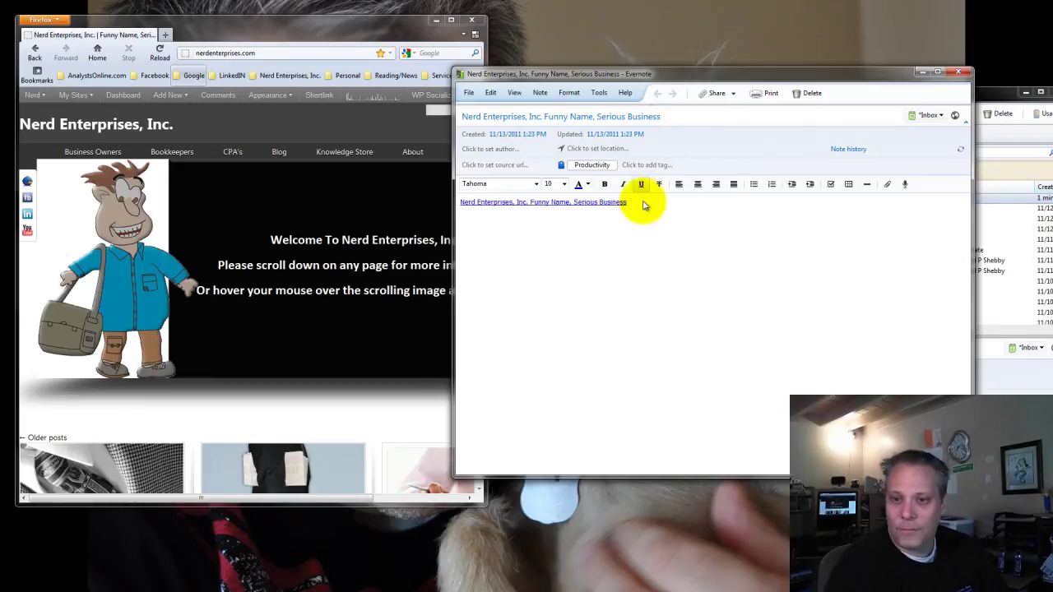
pyautogui.click(639, 165)
pyautogui.write('Boo')
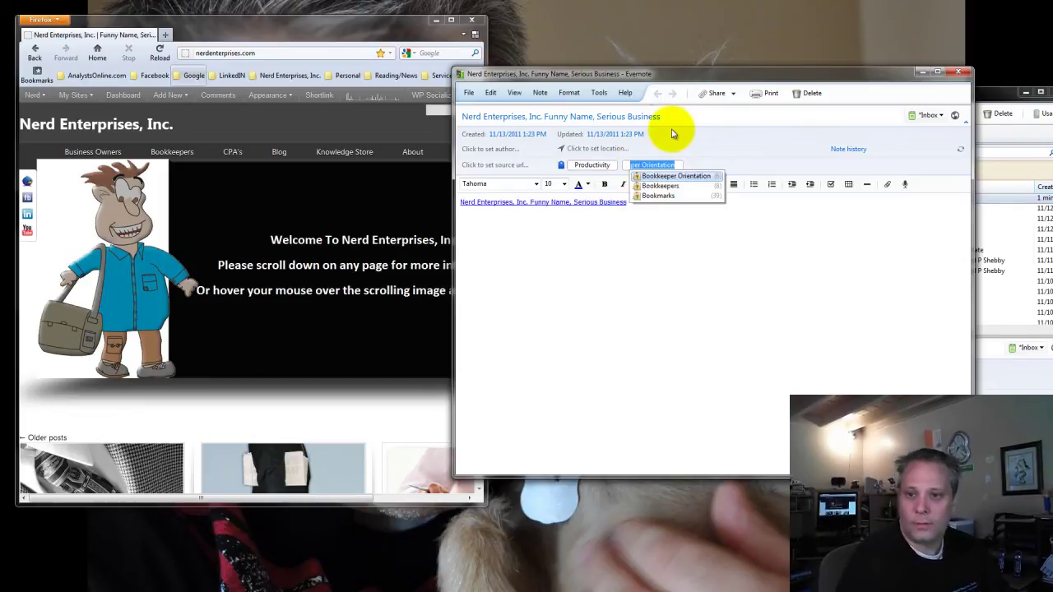
pyautogui.press('Down')
pyautogui.press('Down')
pyautogui.press('Return')
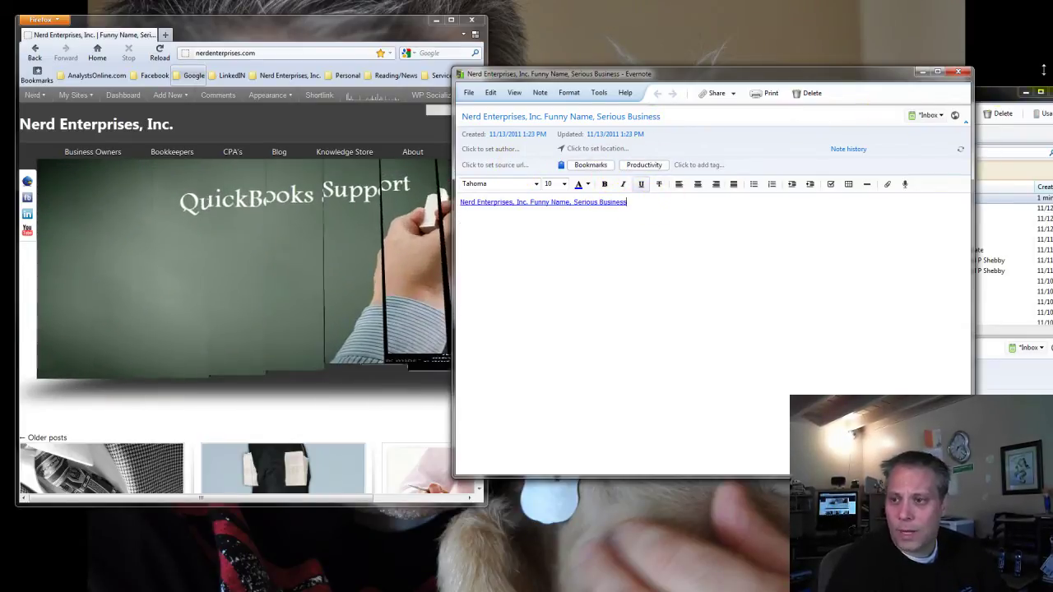
# Bring the Evernote notes list forward and view the notes tagged Marketing Tools, followed by all notes tagged Bookmarks
pyautogui.click(998, 94)
pyautogui.moveTo(887, 91); pyautogui.dragTo(893, 36)
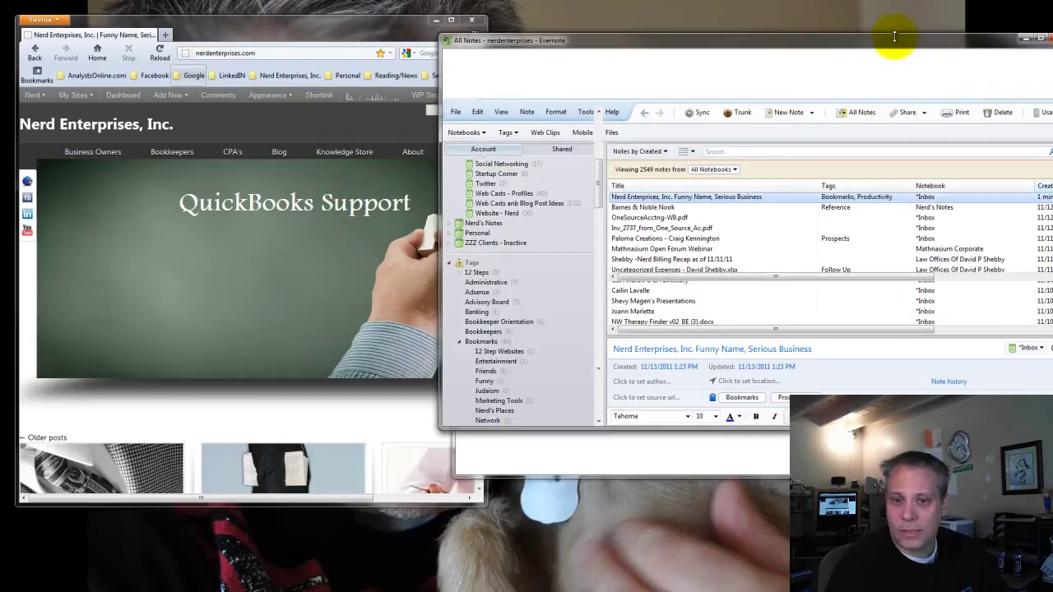
pyautogui.scroll(-1, 487, 329)
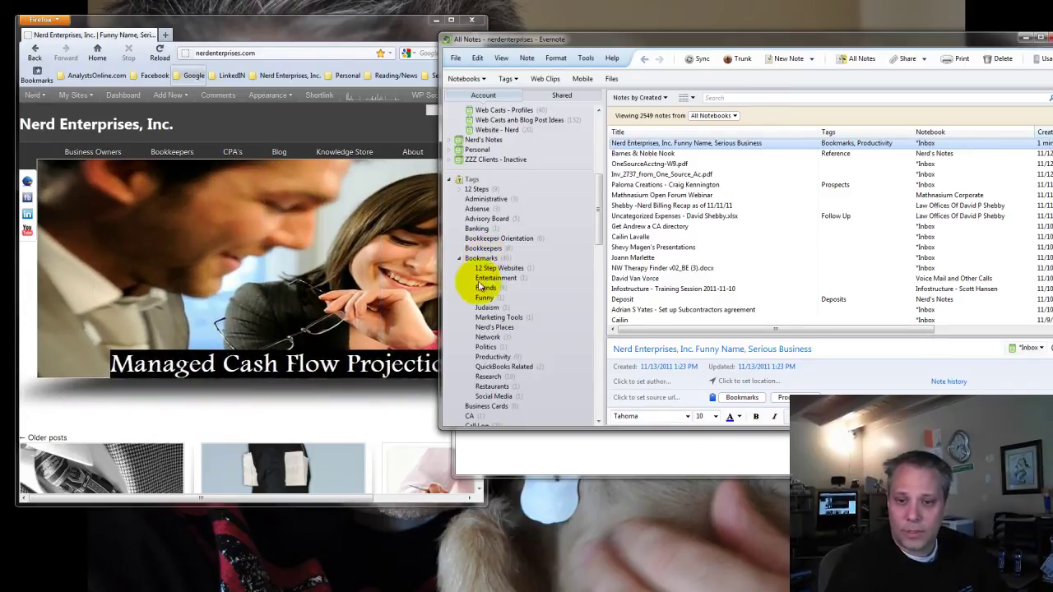
pyautogui.click(499, 318)
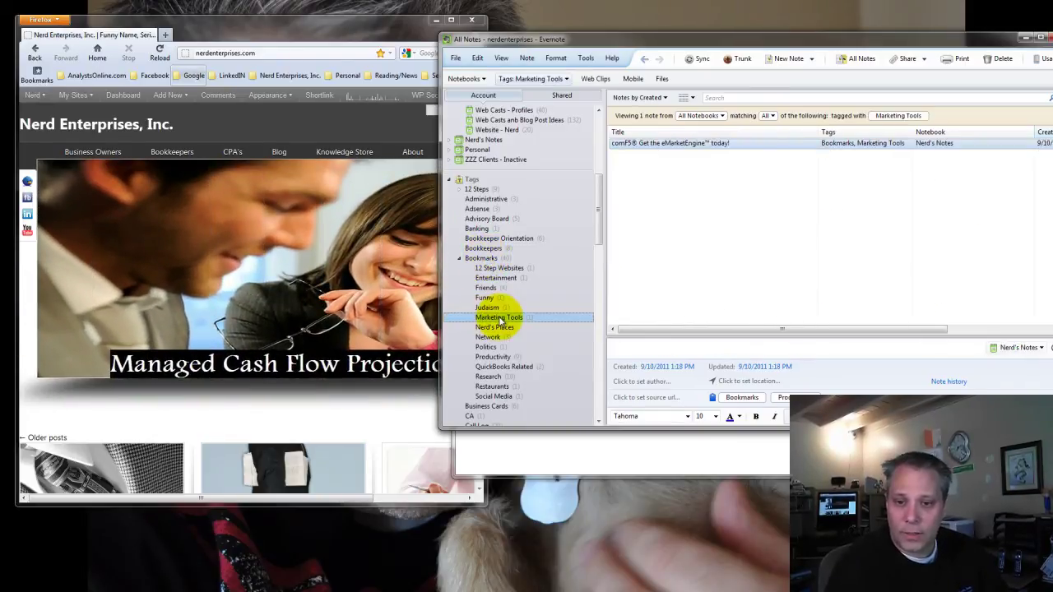
pyautogui.click(480, 260)
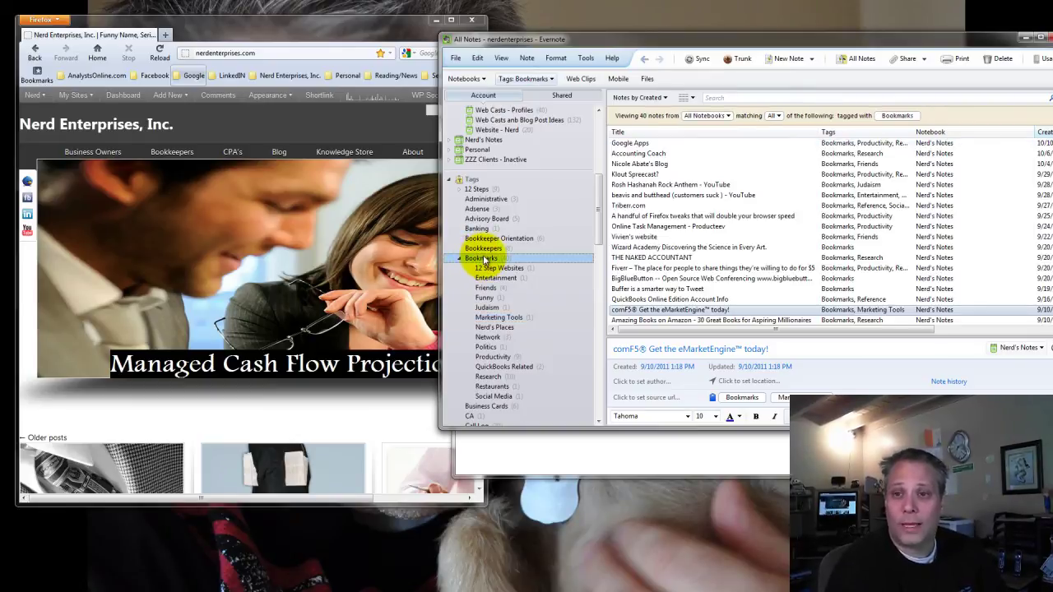
# Close the separate Nerd Enterprises note window and open Facebook from the bookmarks toolbar in Firefox
pyautogui.click(519, 455)
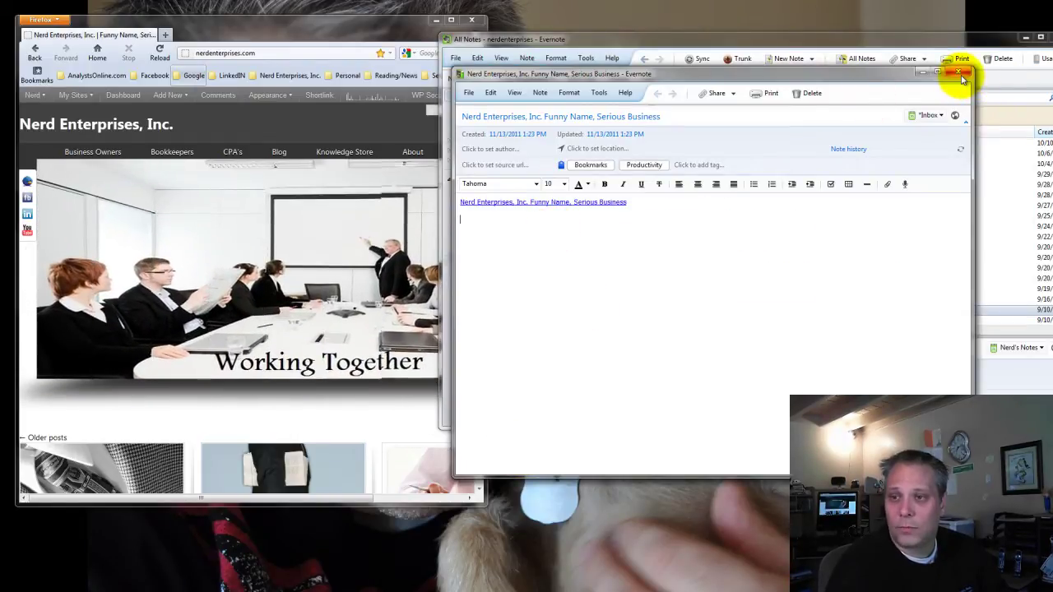
pyautogui.click(958, 73)
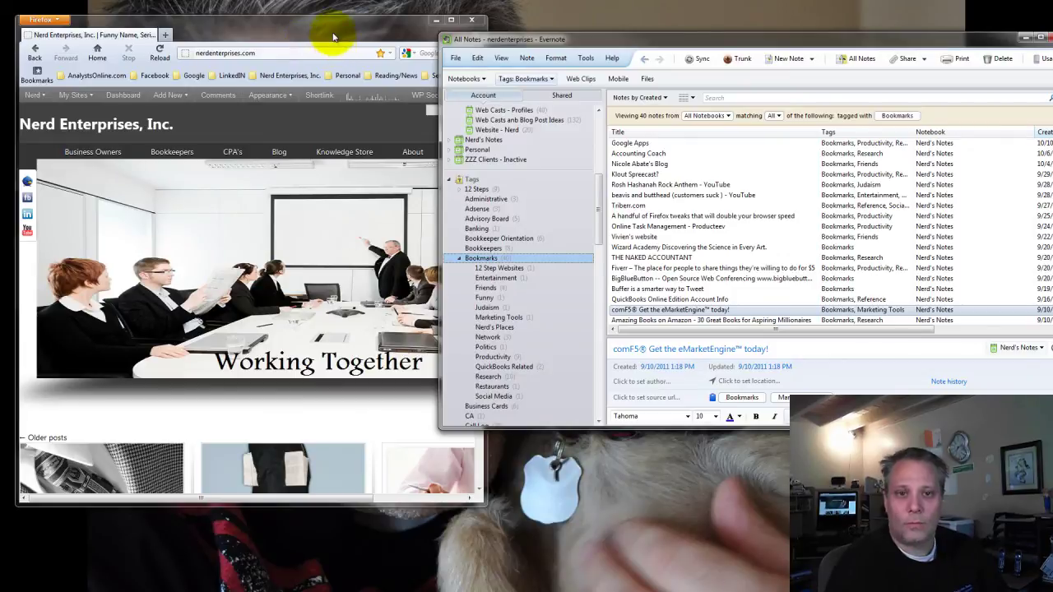
pyautogui.click(362, 37)
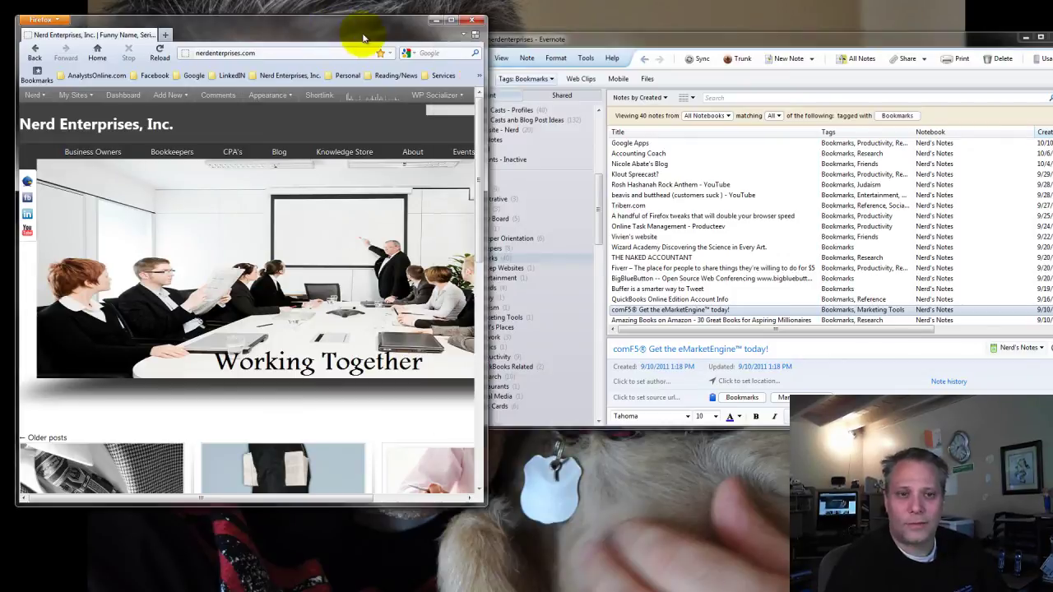
pyautogui.click(156, 75)
pyautogui.click(161, 107)
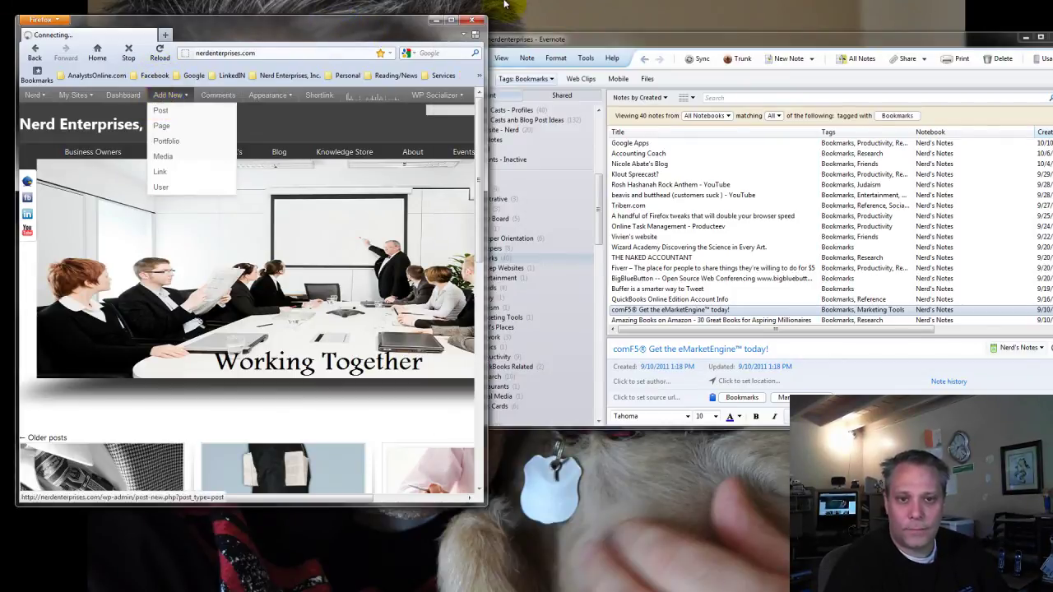
# Switch to Evernote and create a new note titled "Nerd's Facebook Properties"
pyautogui.click(644, 44)
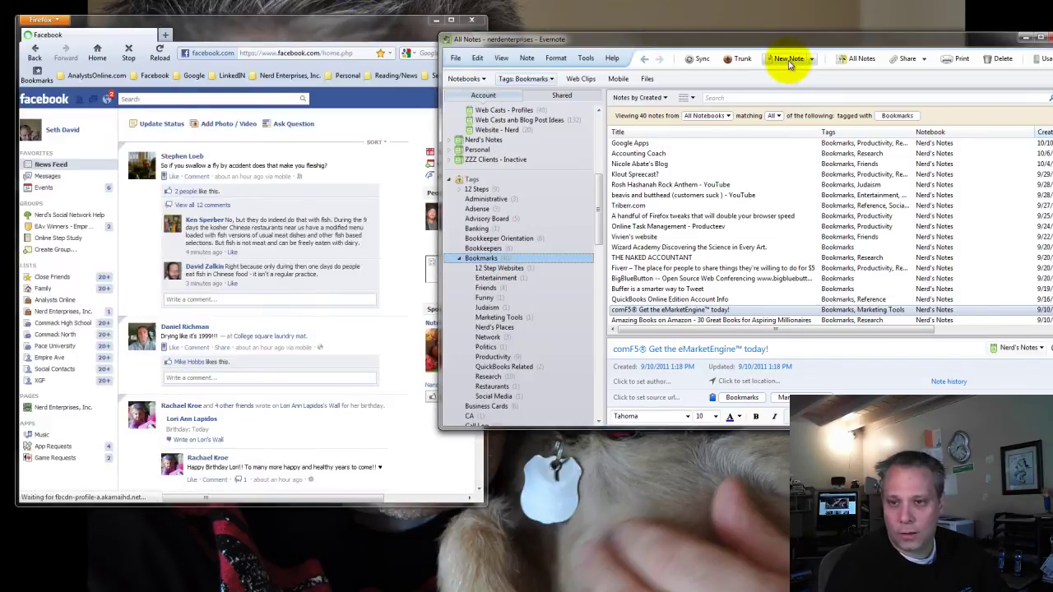
pyautogui.click(789, 59)
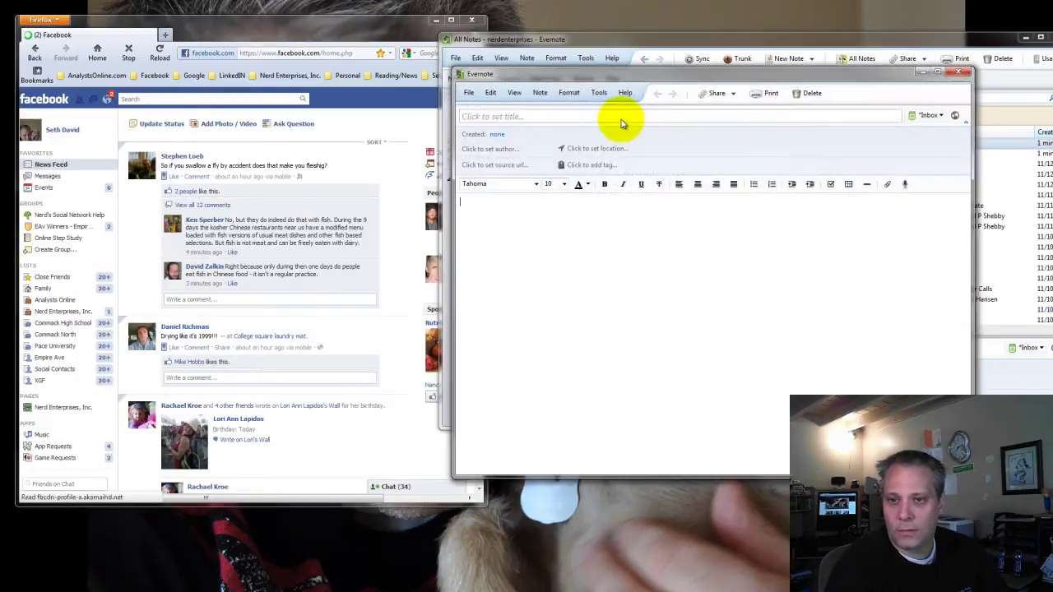
pyautogui.write('Nerd')
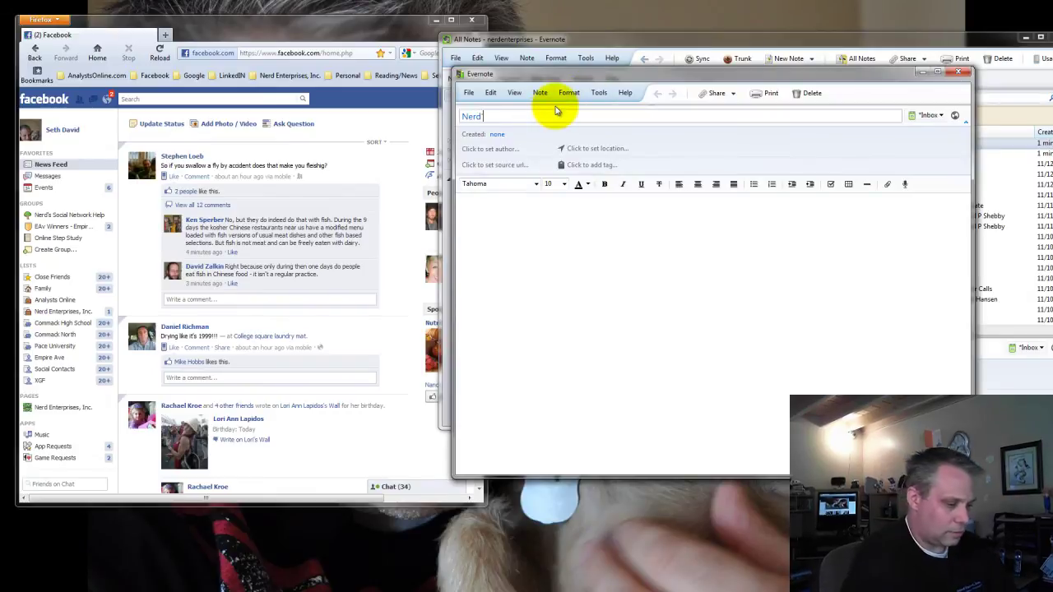
pyautogui.write("'s Facebook Properties")
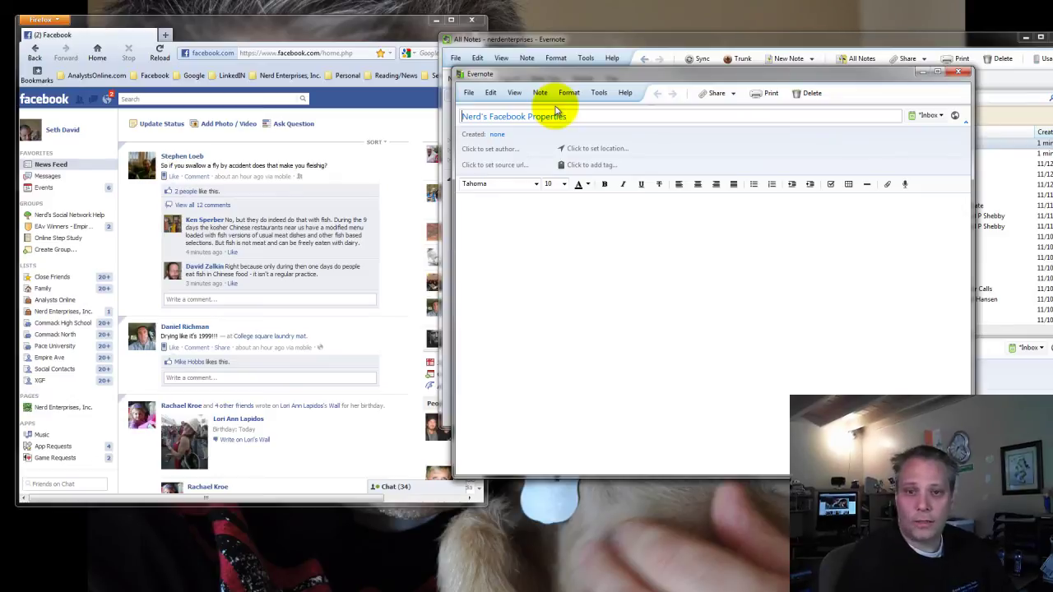
# Return to Firefox, widen its window and open the account owner's own Facebook profile page
pyautogui.click(212, 53)
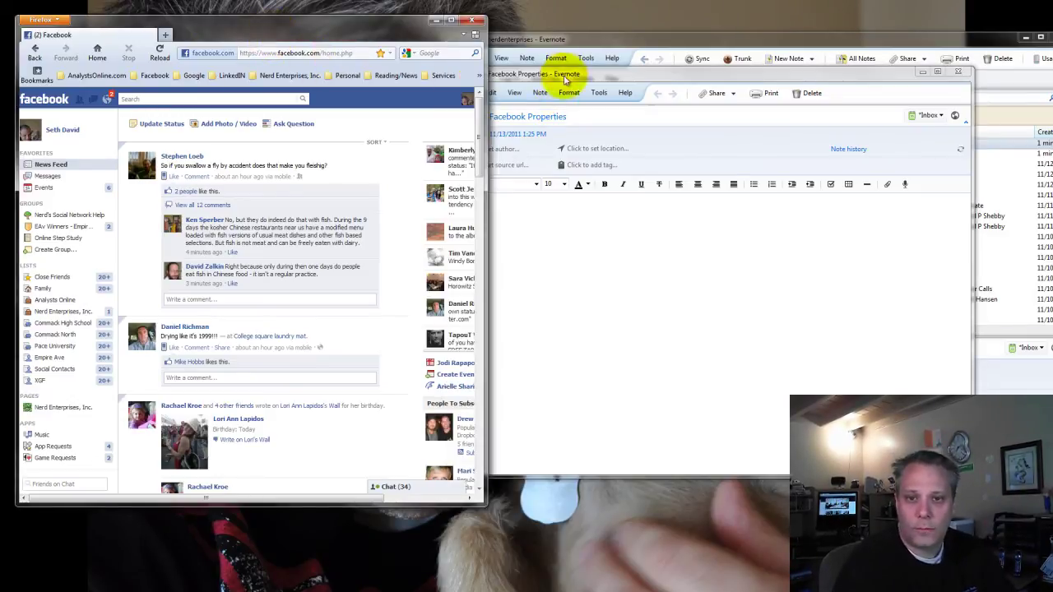
pyautogui.moveTo(484, 106); pyautogui.dragTo(662, 123)
pyautogui.click(535, 99)
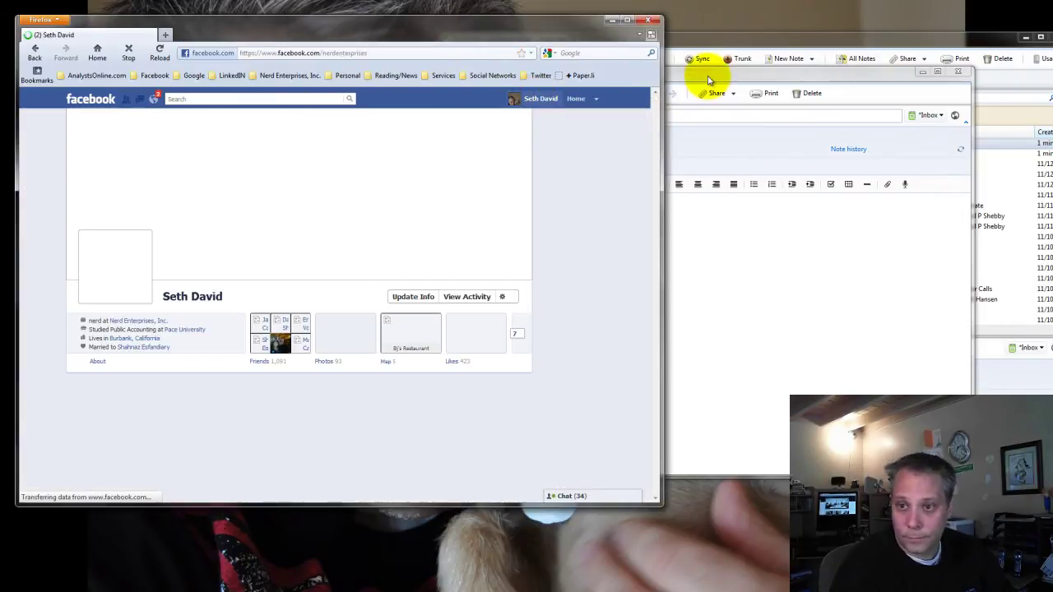
# Move the Nerd's Facebook Properties note clear of the browser and add the Facebook profile page's link to its body
pyautogui.moveTo(705, 74); pyautogui.dragTo(798, 82)
pyautogui.click(207, 52)
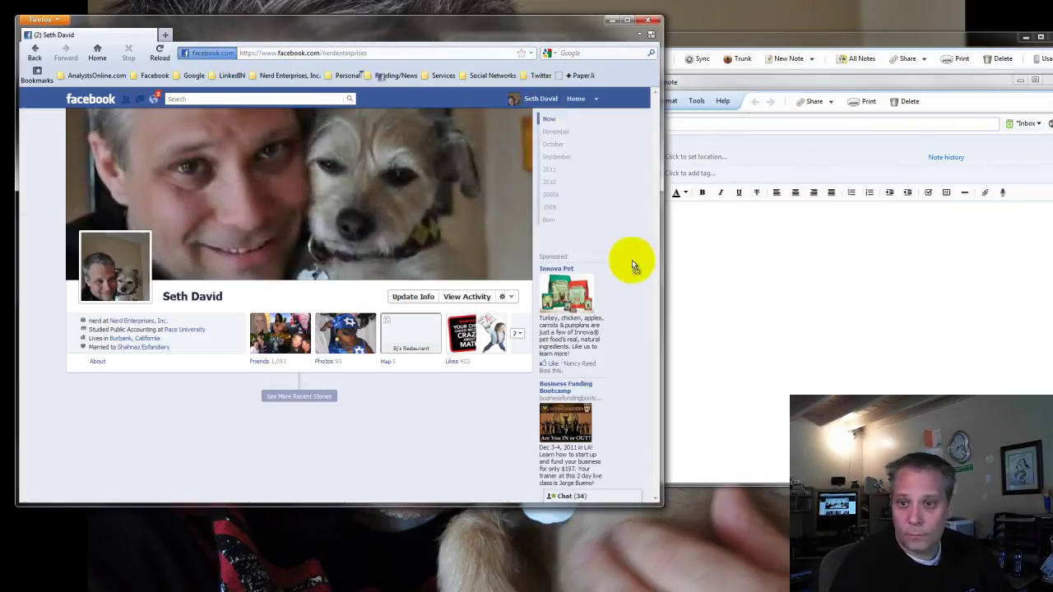
pyautogui.click(737, 237)
pyautogui.write('(2) Seth David')
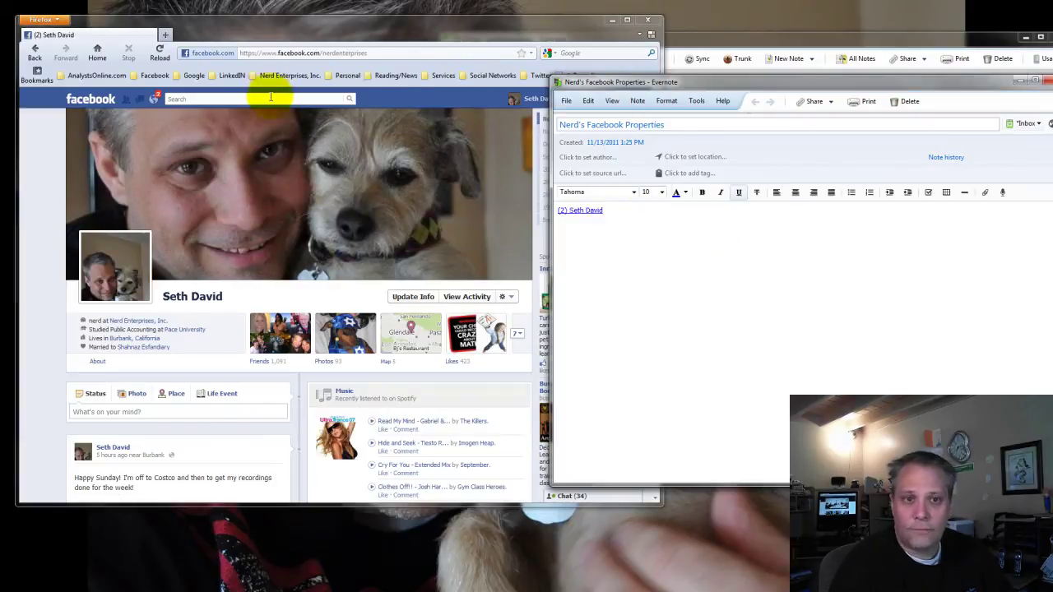
pyautogui.moveTo(608, 211); pyautogui.dragTo(558, 210)
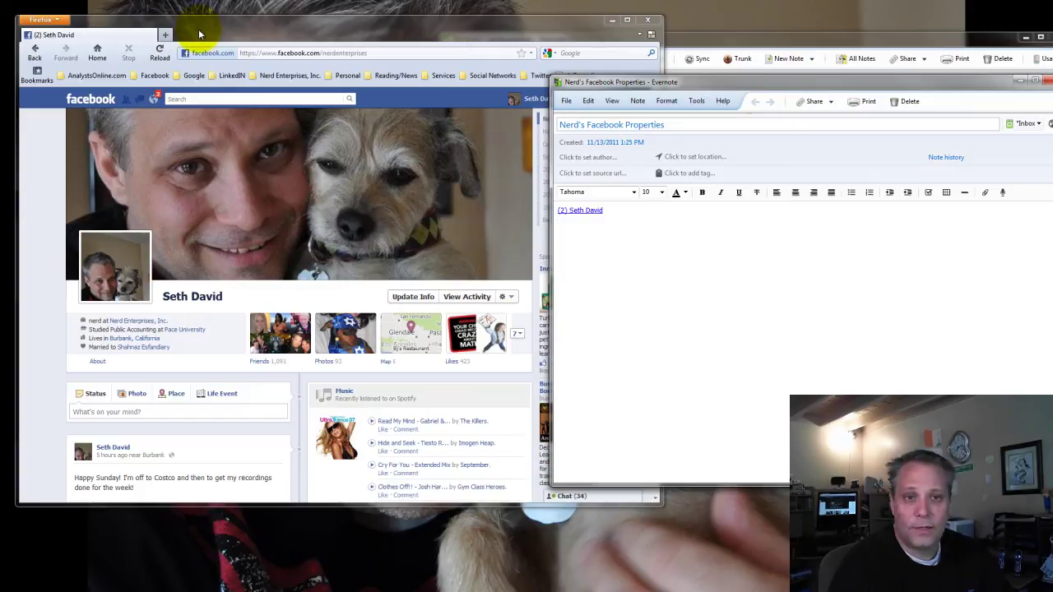
# Open the Nerd's Social Network Help group on Facebook and add its page link below the profile link in the note
pyautogui.click(91, 98)
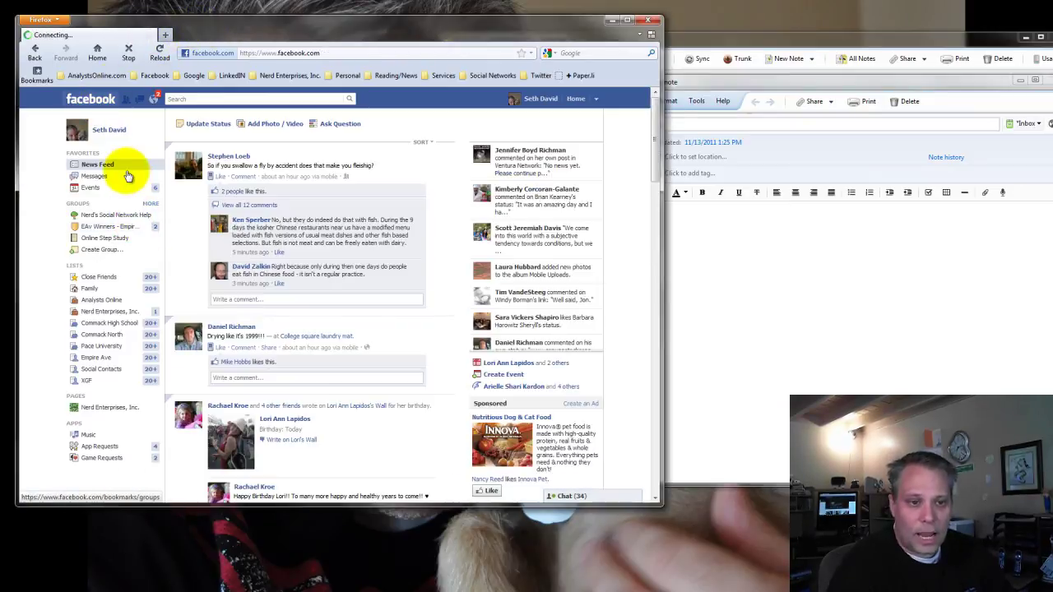
pyautogui.click(105, 217)
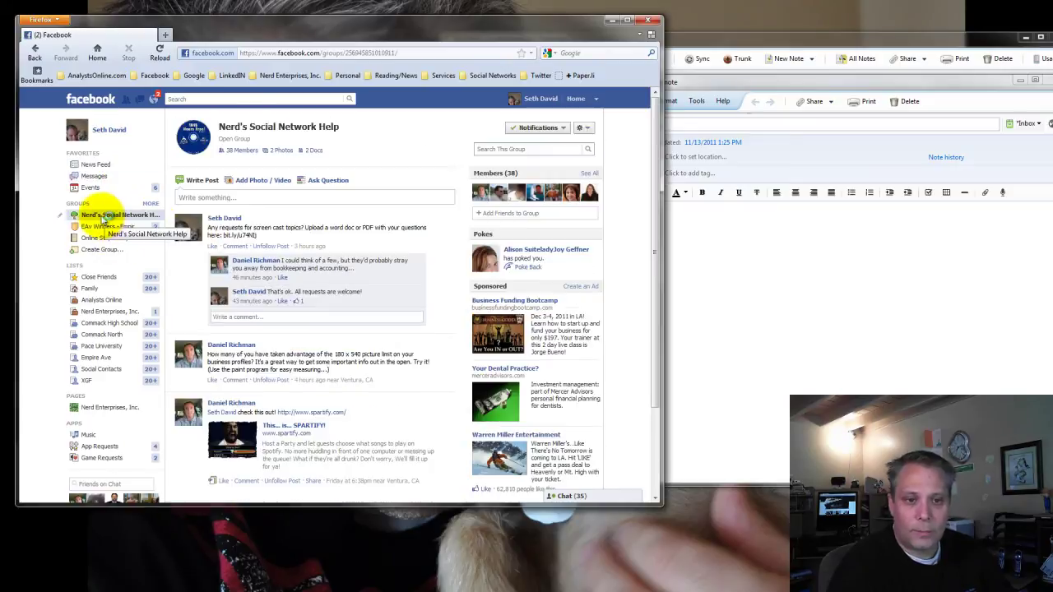
pyautogui.doubleClick(742, 43)
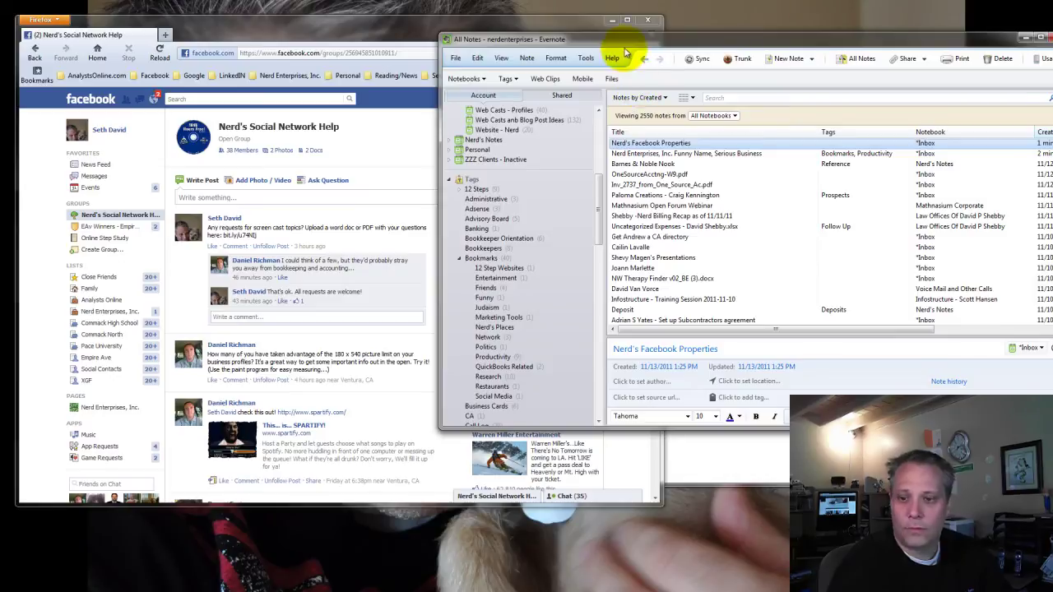
pyautogui.click(737, 459)
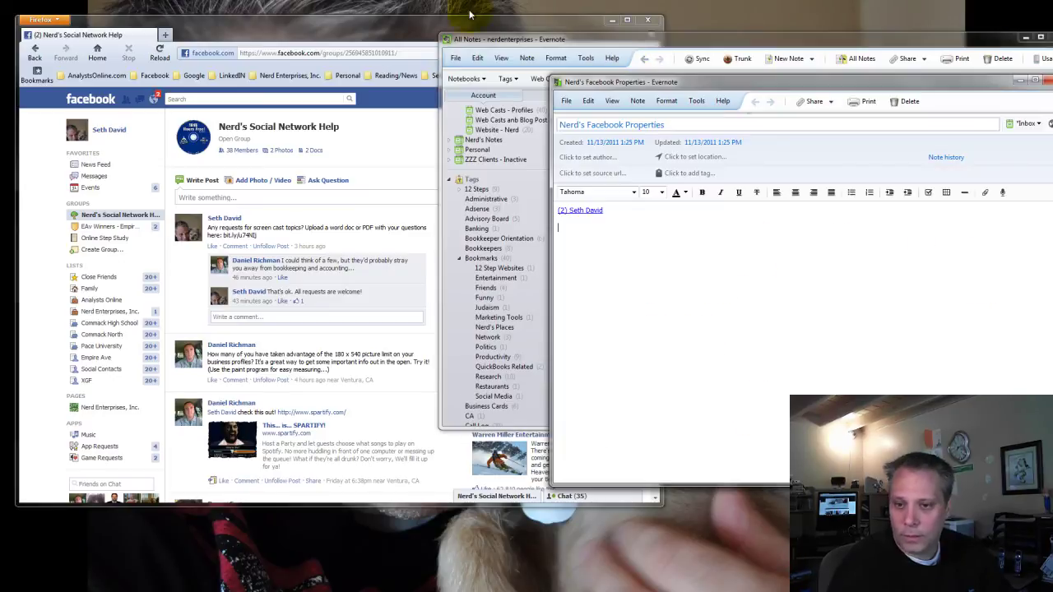
pyautogui.click(208, 59)
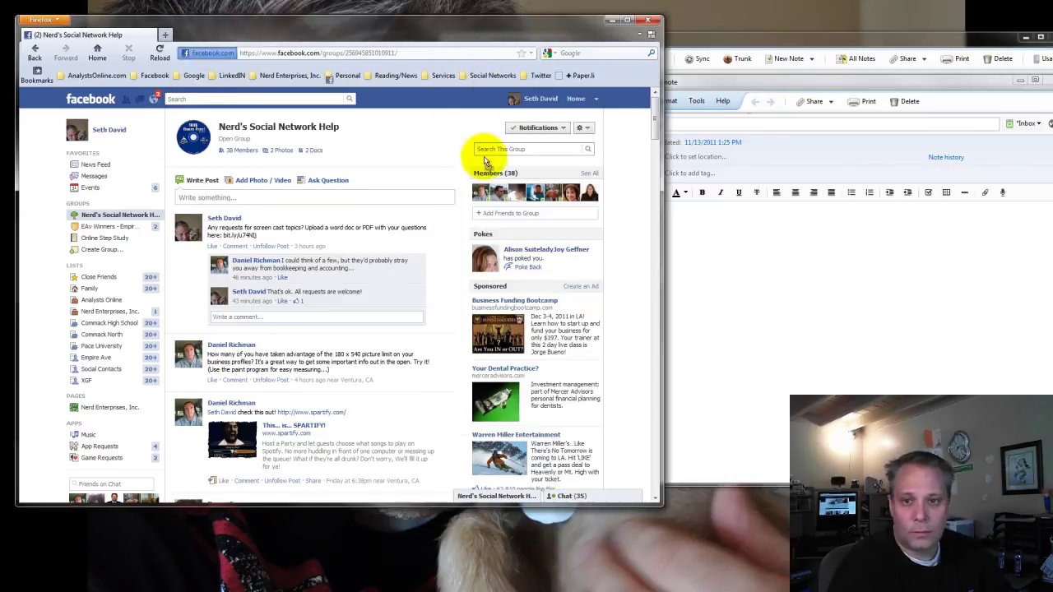
pyautogui.click(761, 297)
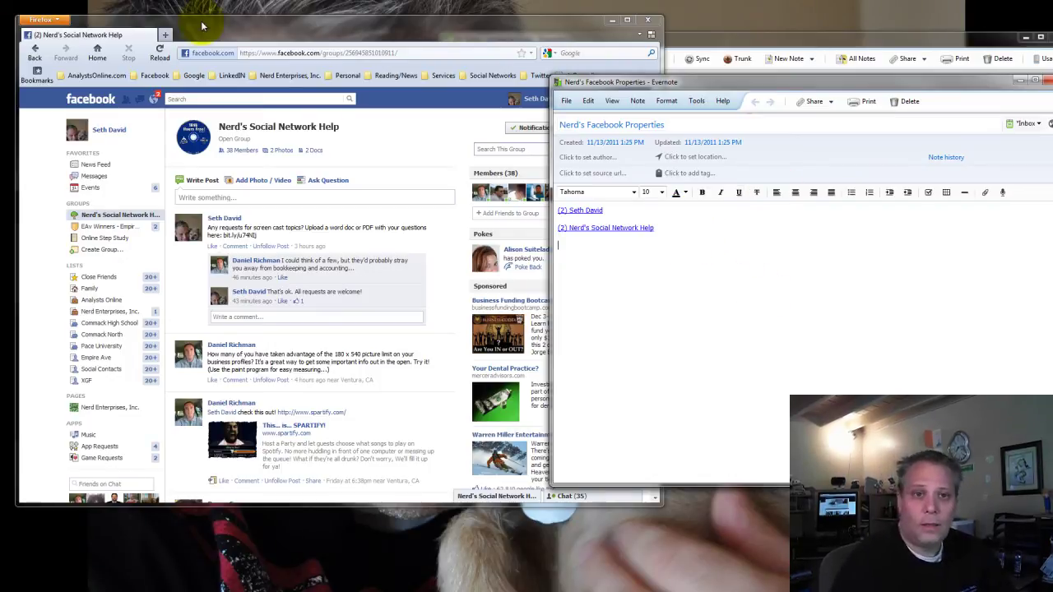
# Open the Nerd Enterprises, Inc. page on Facebook and add its link below the group link in the note
pyautogui.click(236, 31)
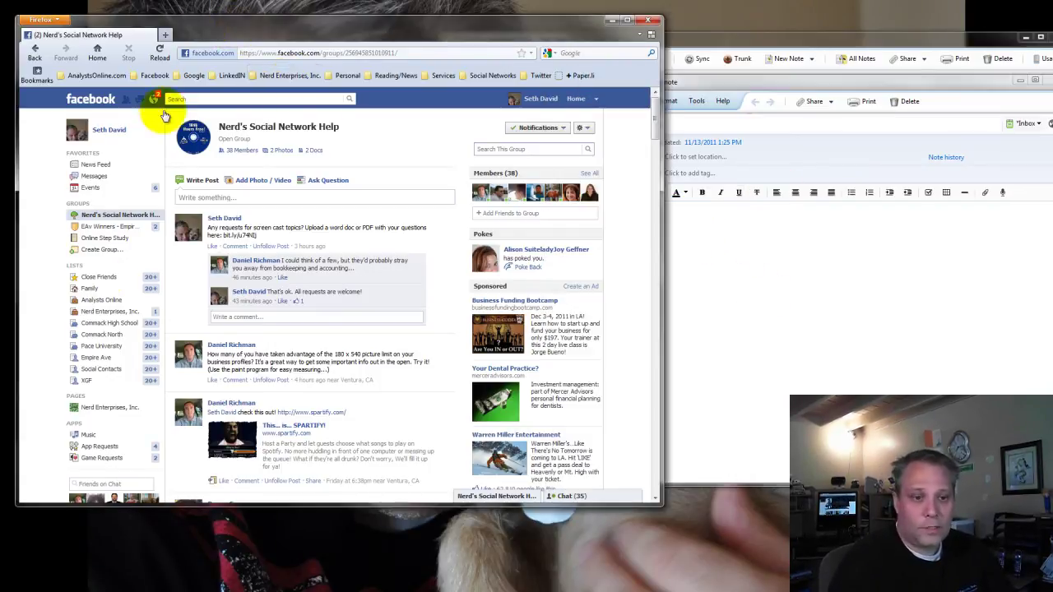
pyautogui.scroll(-1, 104, 305)
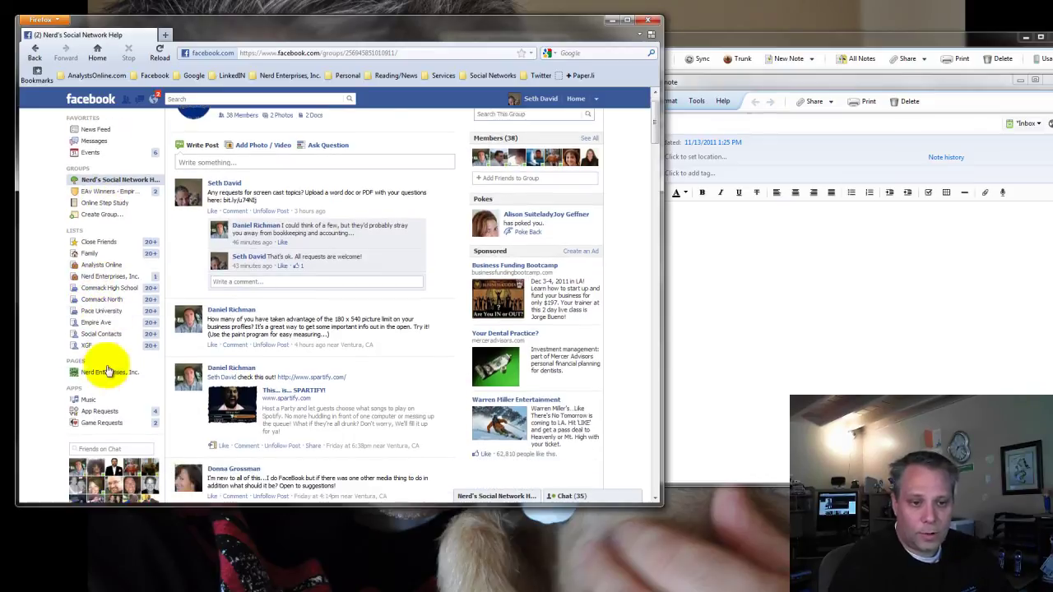
pyautogui.click(107, 373)
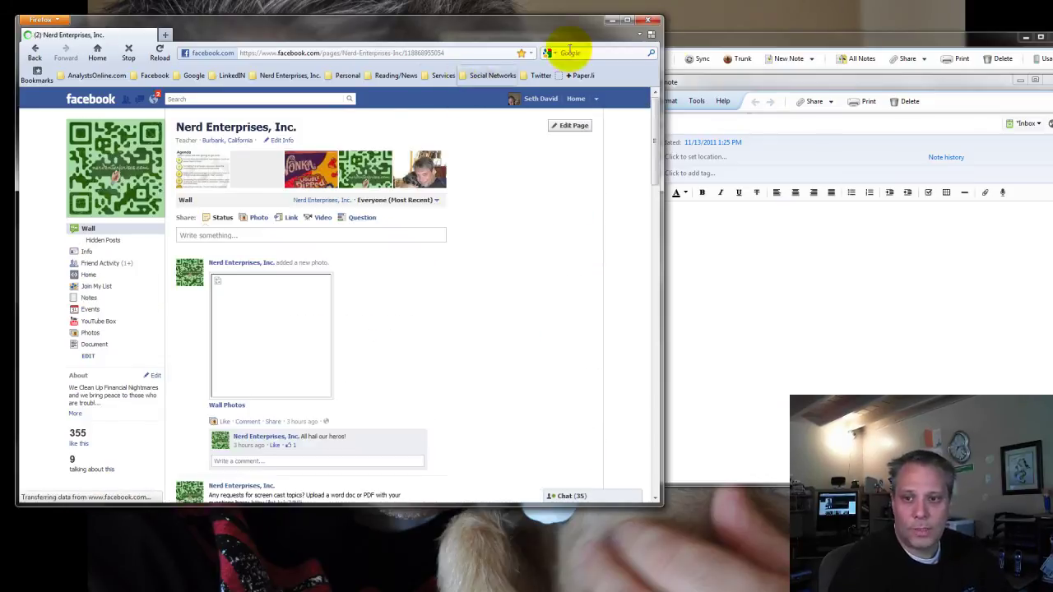
pyautogui.click(697, 45)
pyautogui.moveTo(698, 45); pyautogui.dragTo(1052, 32)
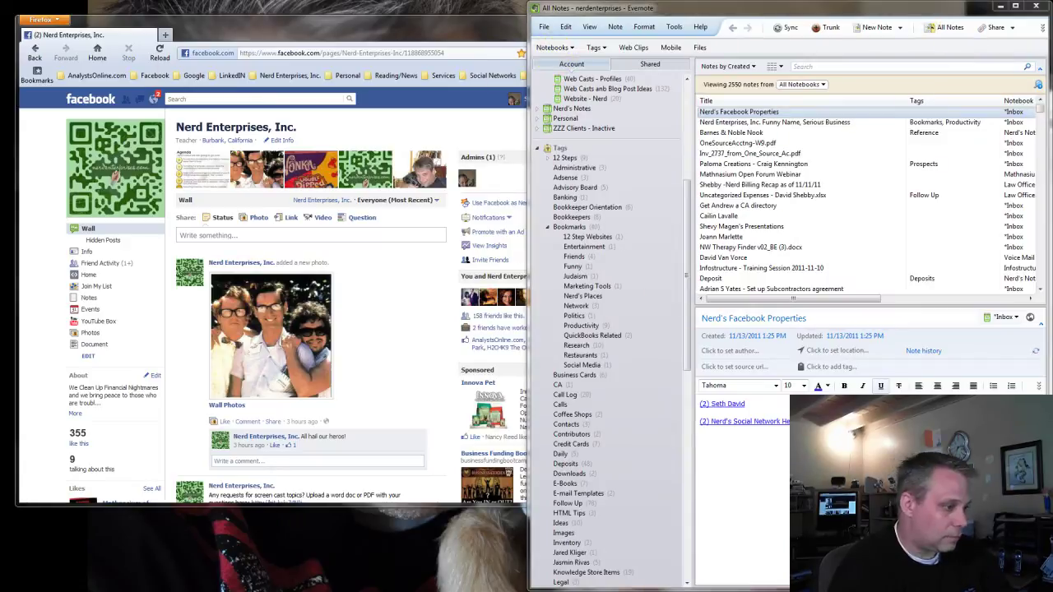
pyautogui.hotkey('alt', 'Tab')
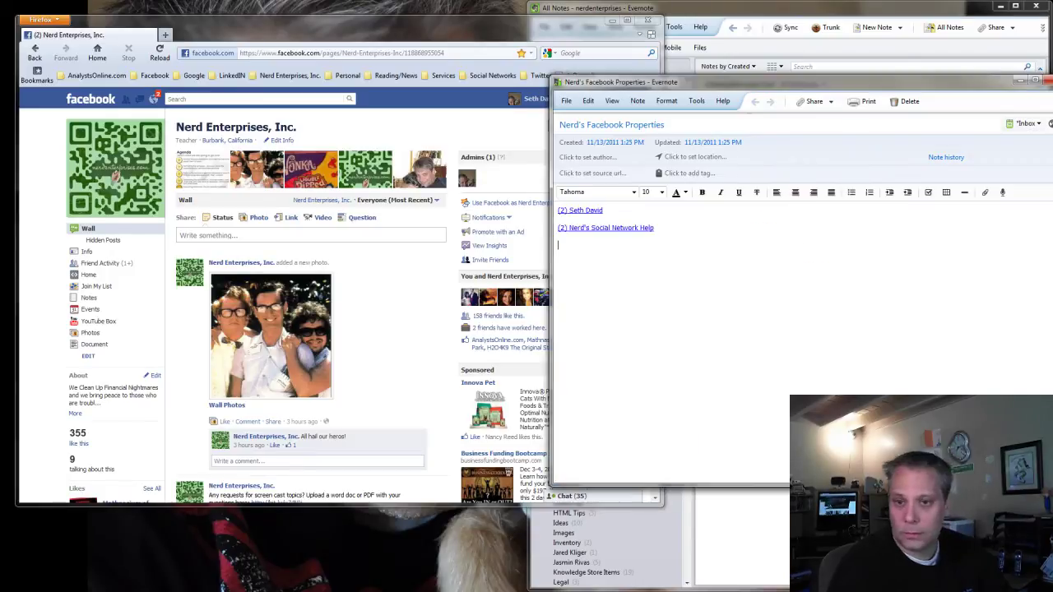
pyautogui.click(200, 58)
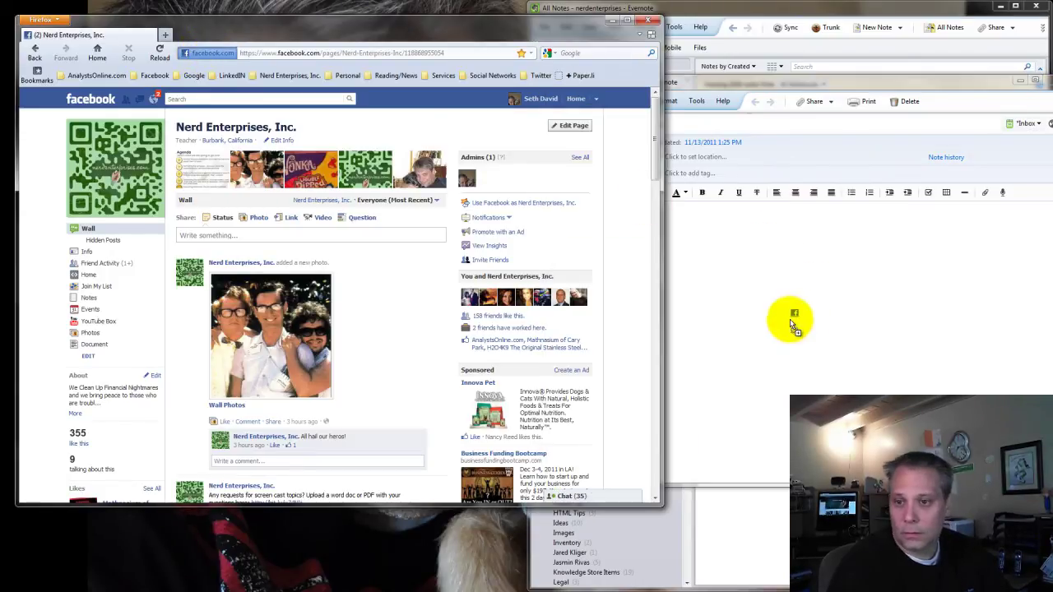
pyautogui.click(708, 338)
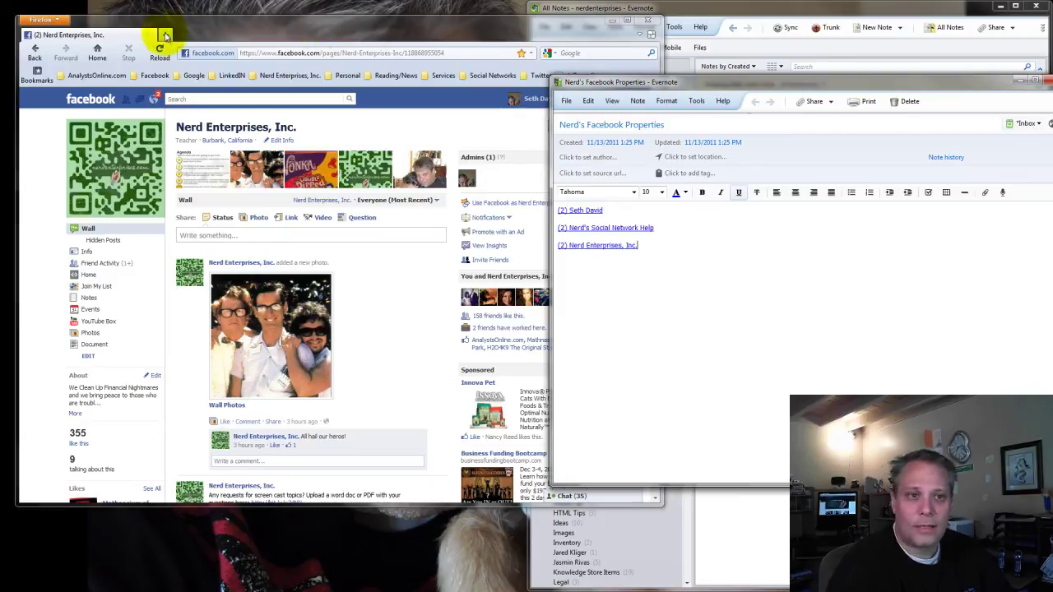
# Close the Firefox window and move the Nerd's Facebook Properties note beside the Evernote notes list
pyautogui.click(646, 20)
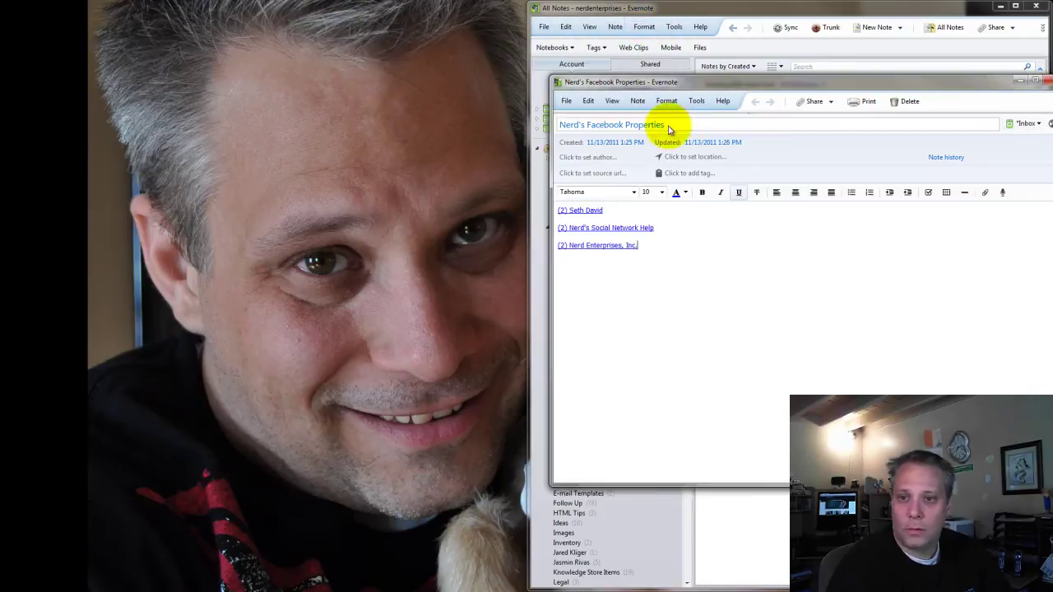
pyautogui.moveTo(633, 87); pyautogui.dragTo(240, 96)
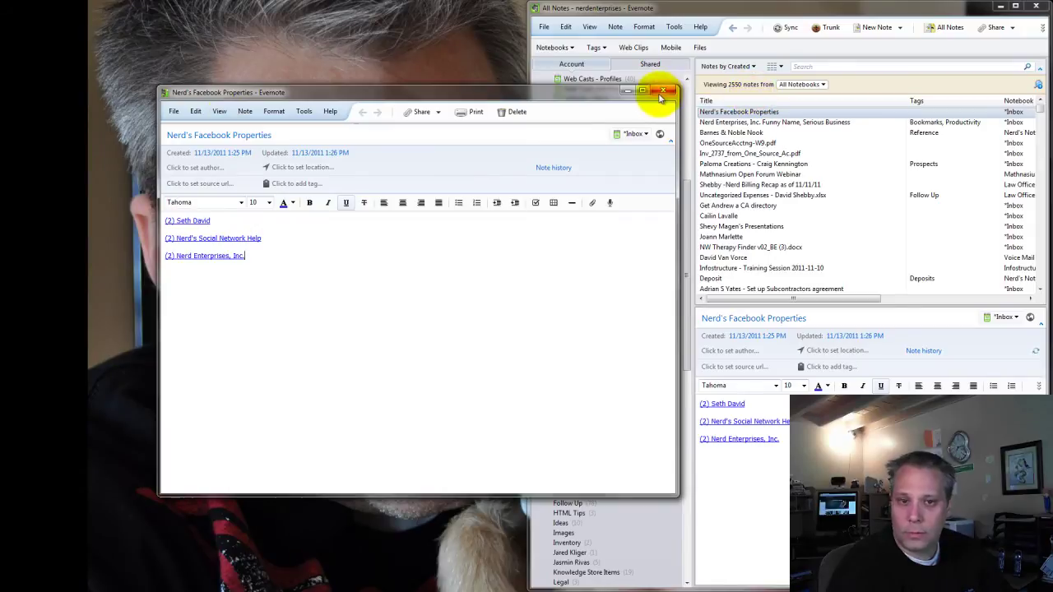
# Tag the Nerd's Facebook Properties note with Bookmarks and Social Media
pyautogui.click(298, 183)
pyautogui.write('Bo')
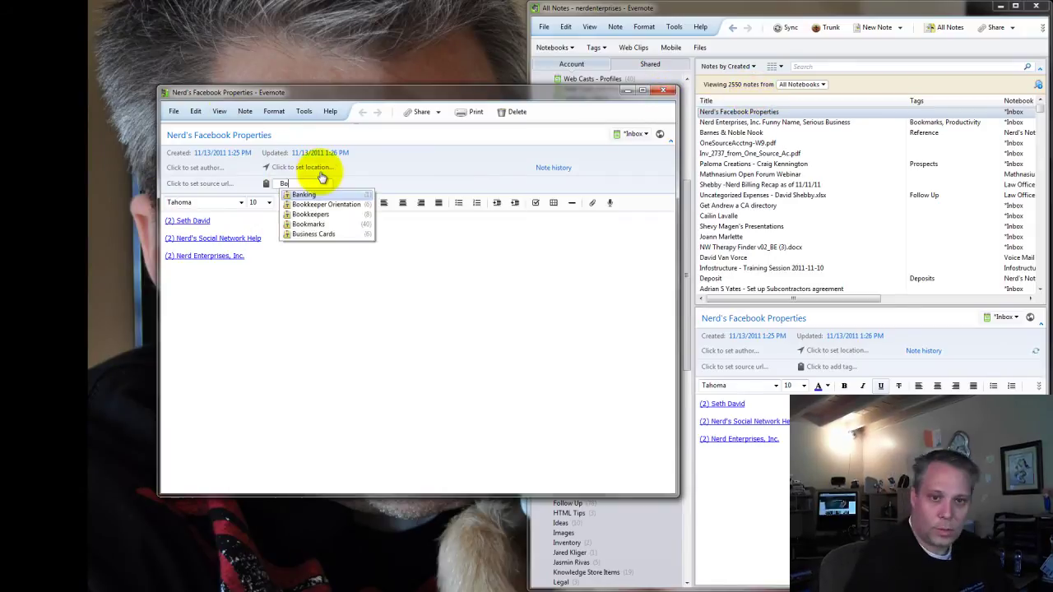
pyautogui.write('okmarks')
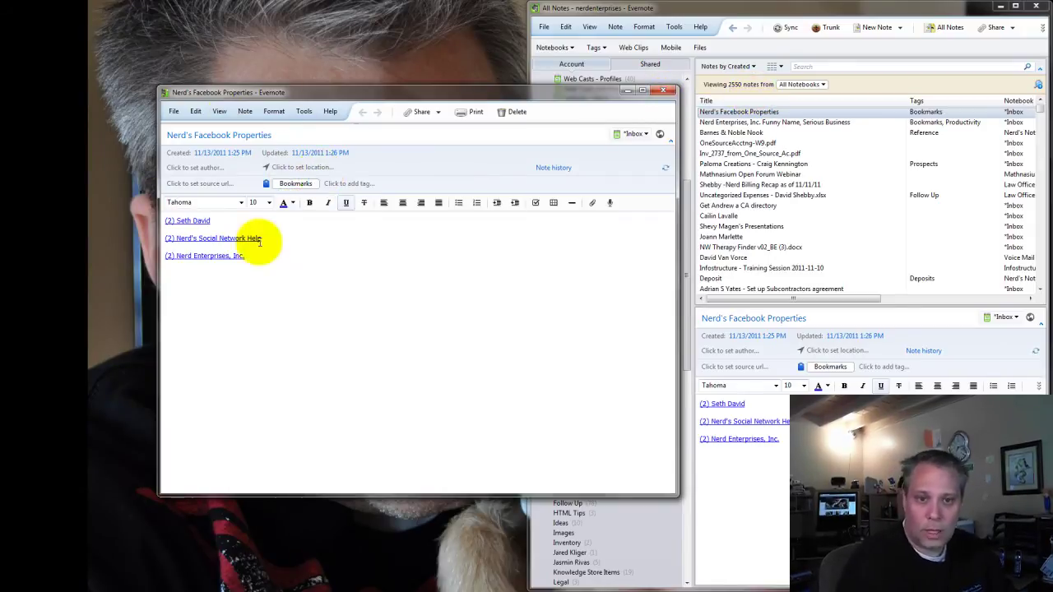
pyautogui.click(343, 183)
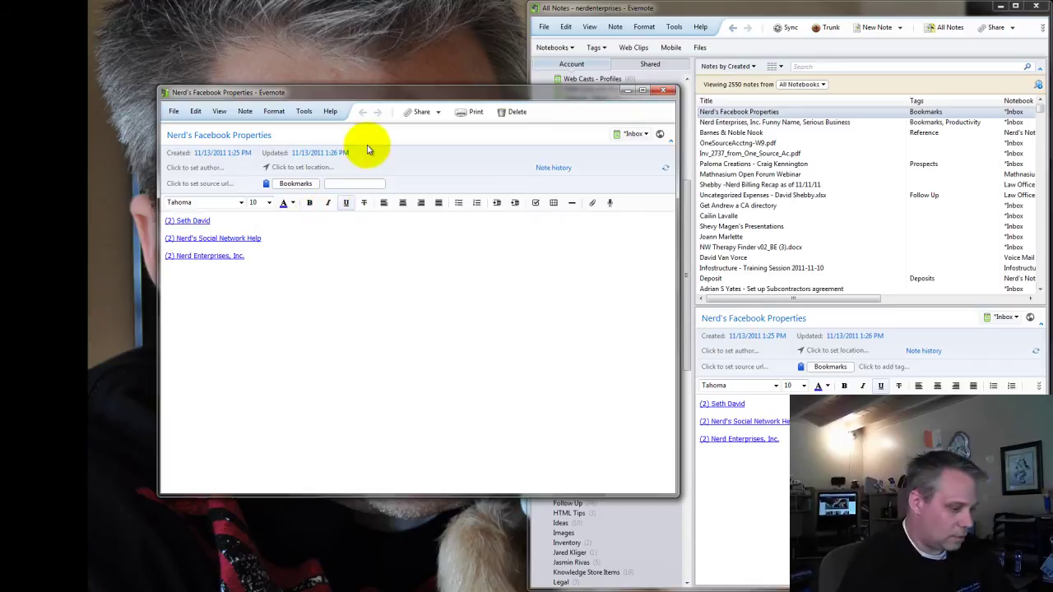
pyautogui.write('Social Media')
pyautogui.press('Return')
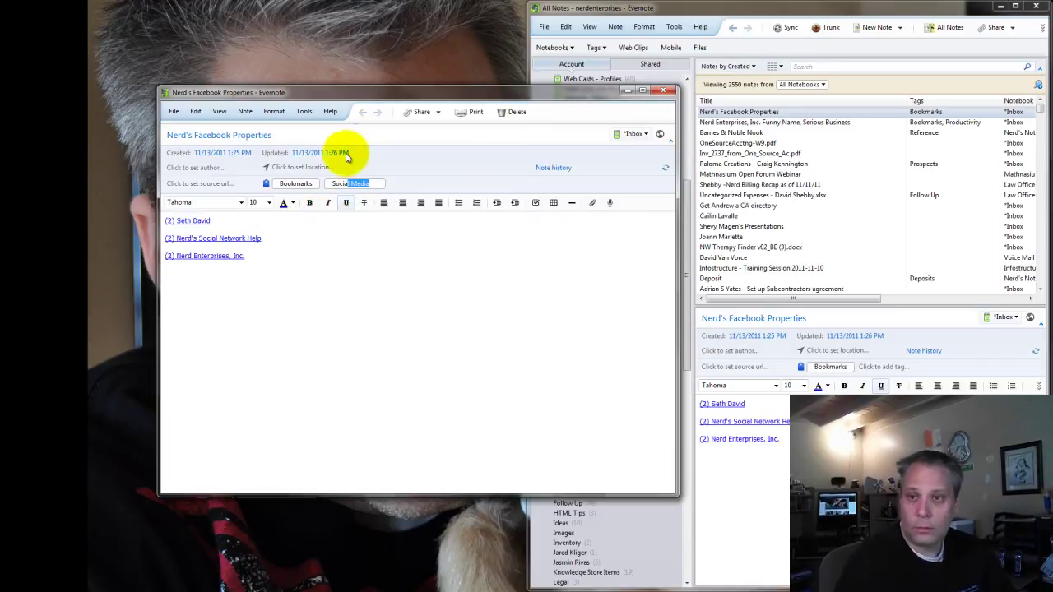
# Filter the notes by the Social Media tag, and switch to the notes in the *Inbox notebook
pyautogui.click(839, 14)
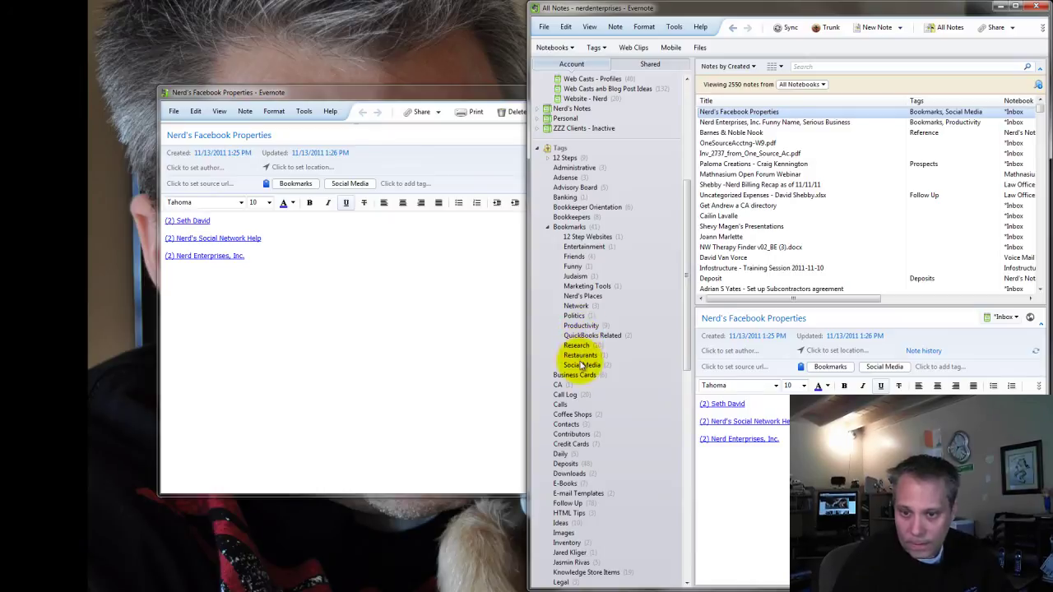
pyautogui.click(582, 365)
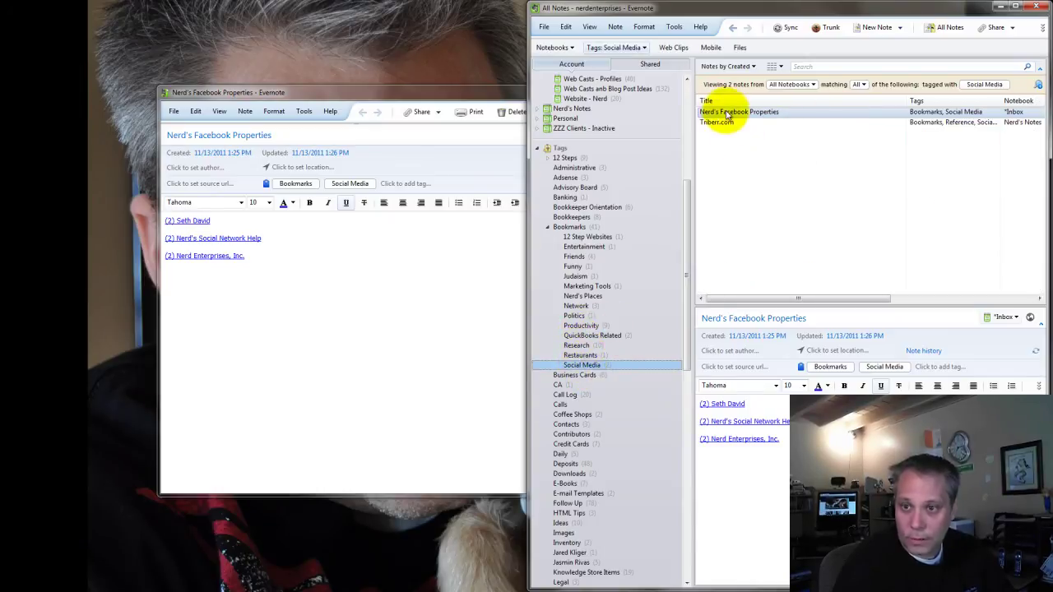
pyautogui.click(688, 86)
pyautogui.click(561, 98)
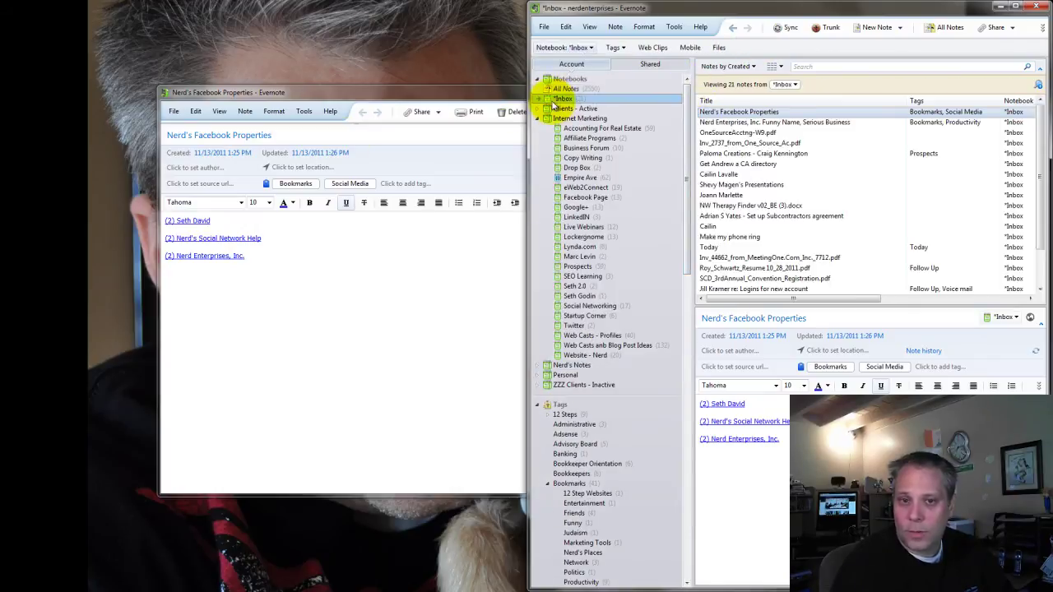
# Close the separate Nerd's Facebook Properties note window and maximise the main Evernote window
pyautogui.click(426, 95)
pyautogui.click(663, 90)
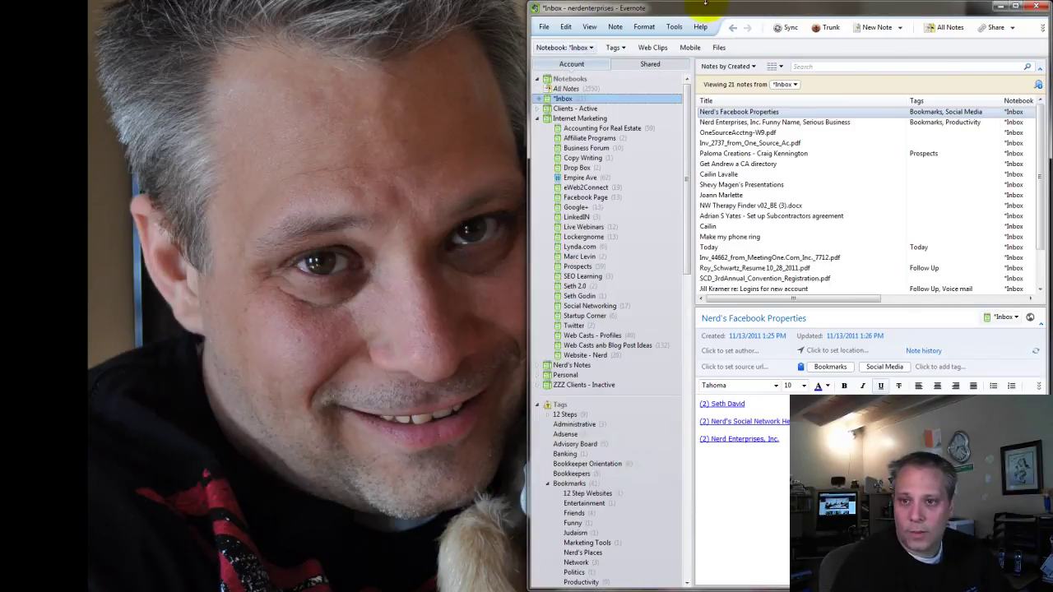
pyautogui.press('super+Down')
pyautogui.doubleClick(724, 93)
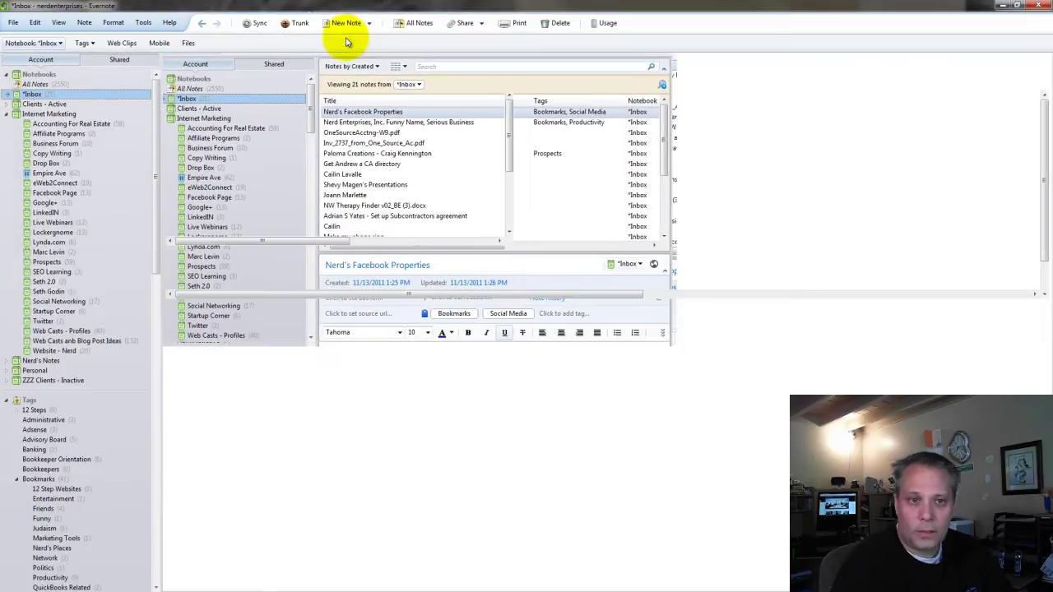
# Collapse the Internet Marketing notebook stack and sort the *Inbox notes by title
pyautogui.click(17, 113)
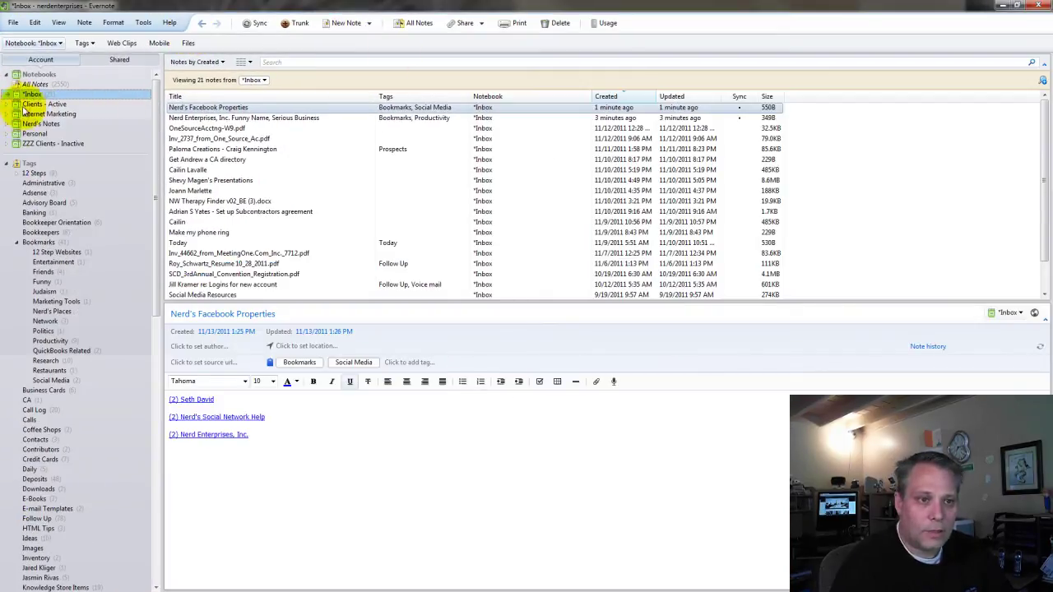
pyautogui.click(411, 23)
pyautogui.click(33, 94)
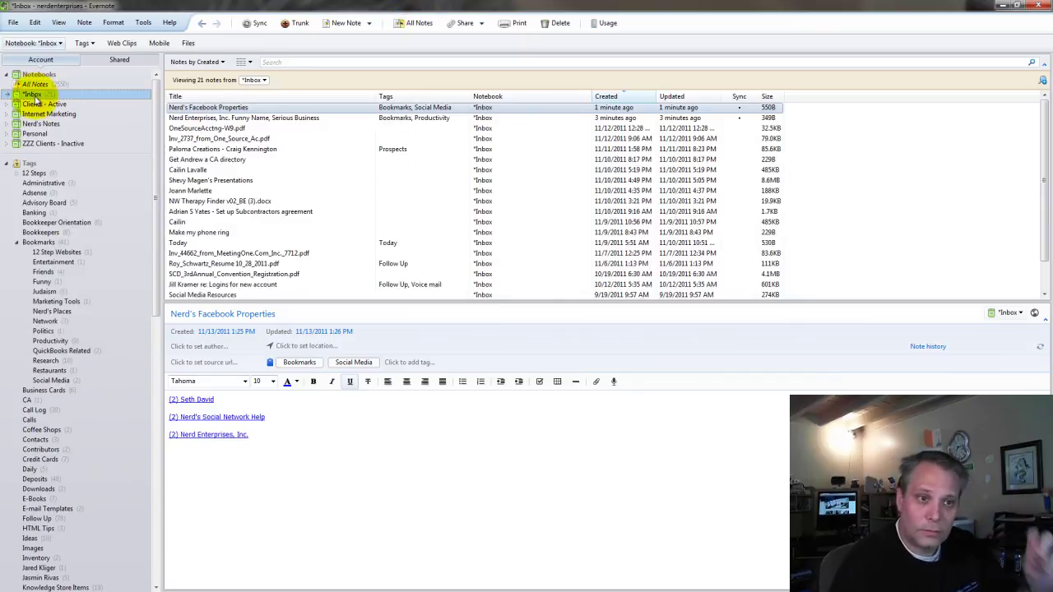
pyautogui.click(288, 98)
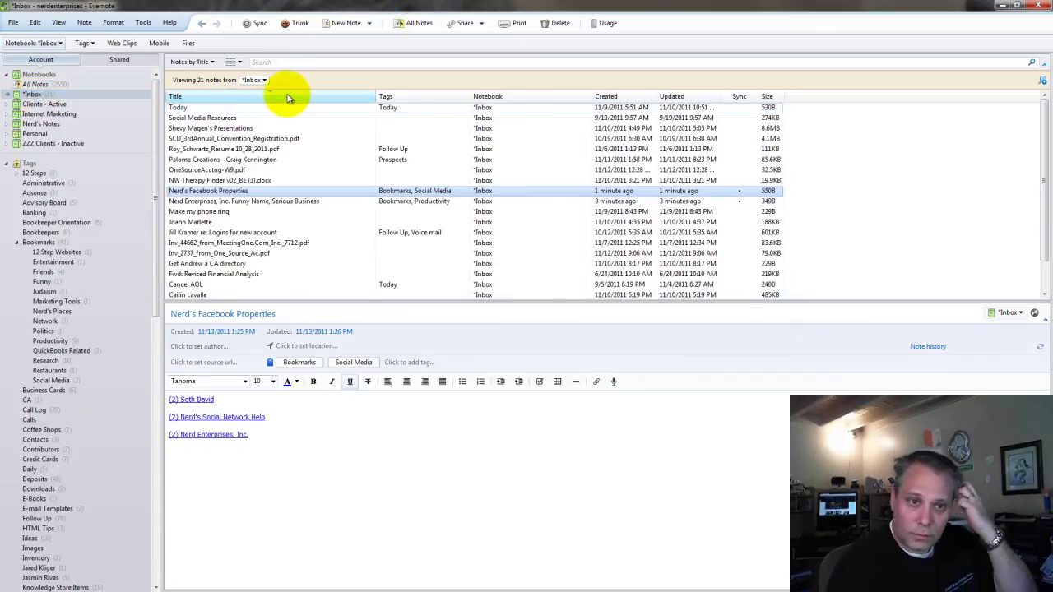
# Search the *Inbox notebook for "Nerd's Social"
pyautogui.click(320, 59)
pyautogui.write('Ne')
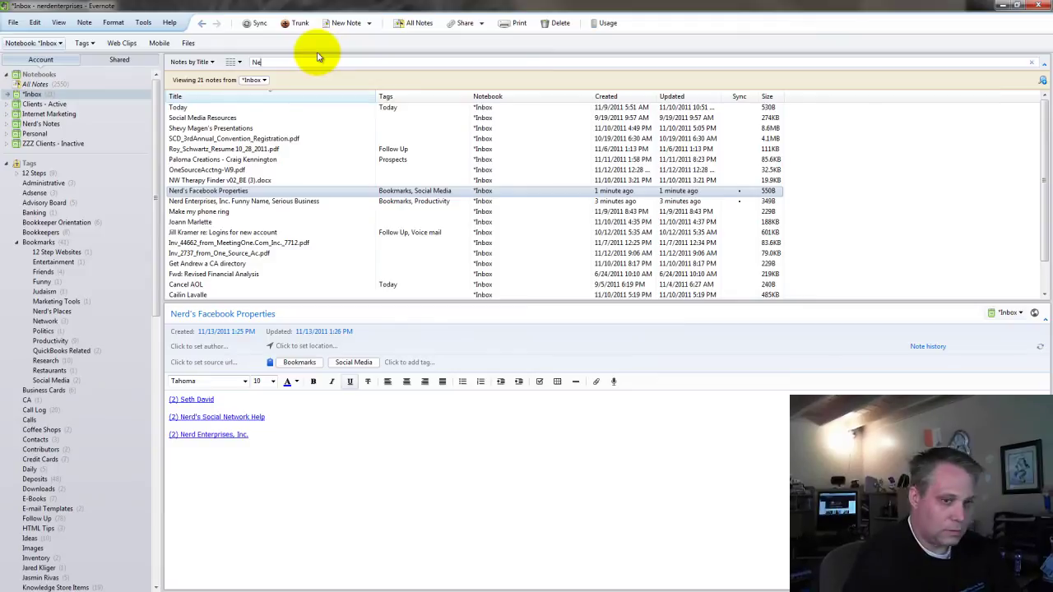
pyautogui.write("rd's Social")
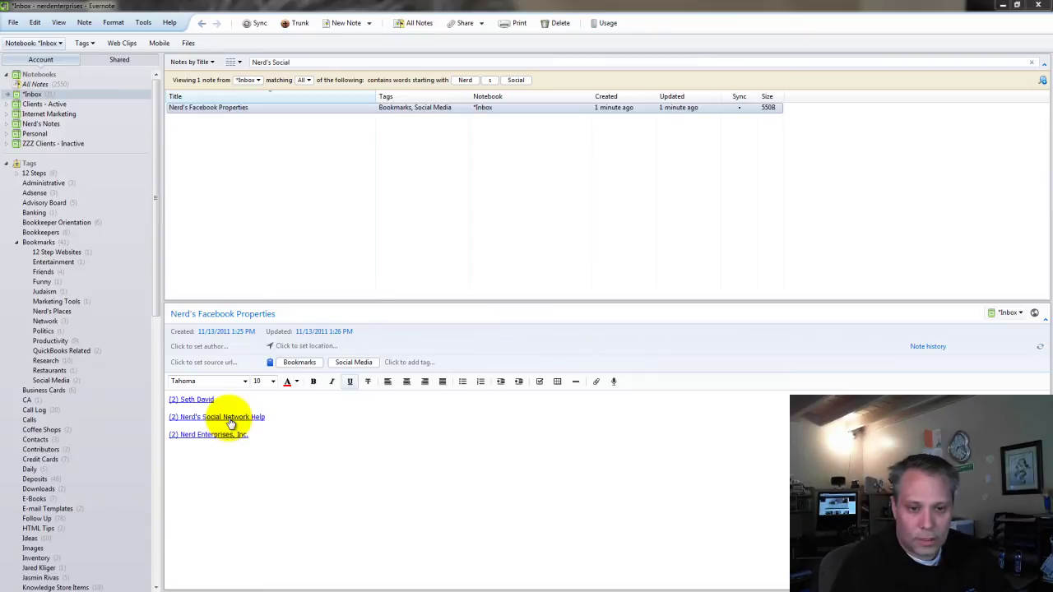
# Open the Nerd's Social Network Help and Nerd Enterprises, Inc. links from the note, and close the Firefox windows showing them
pyautogui.click(230, 420)
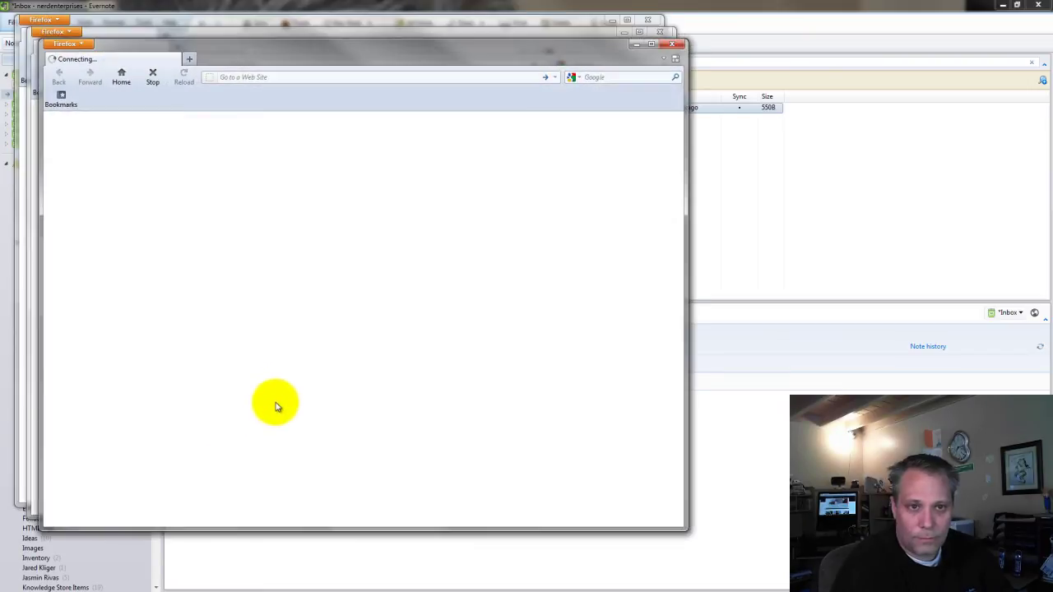
pyautogui.click(617, 4)
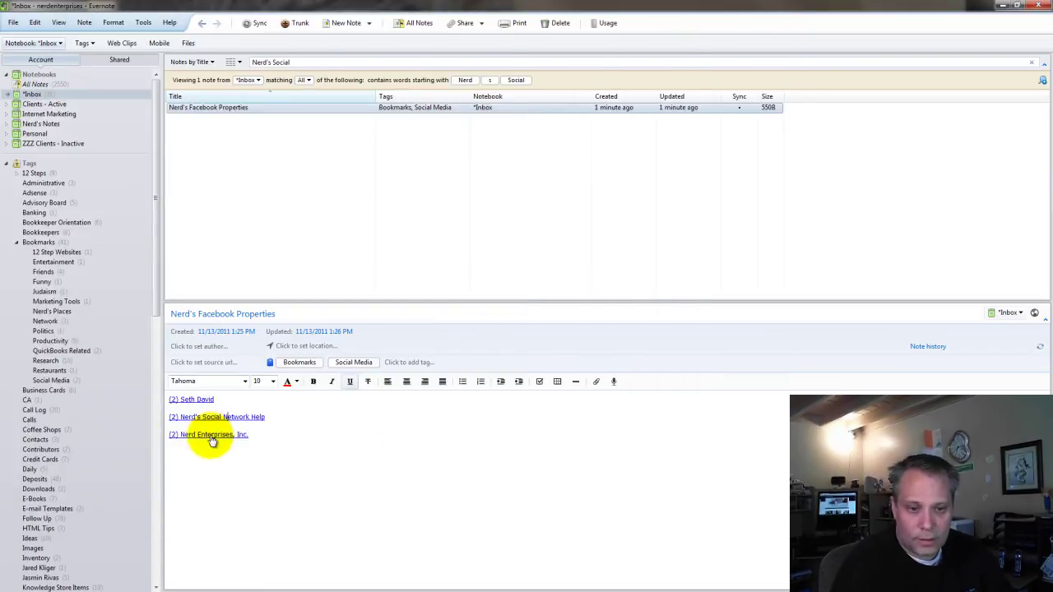
pyautogui.click(211, 439)
pyautogui.moveTo(485, 43); pyautogui.dragTo(721, 68)
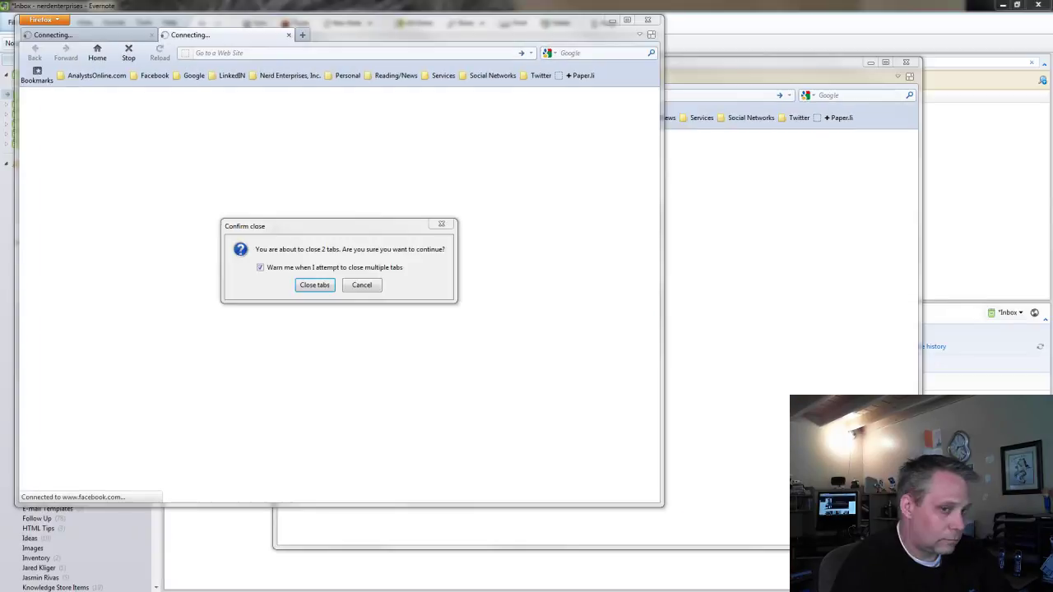
pyautogui.click(314, 285)
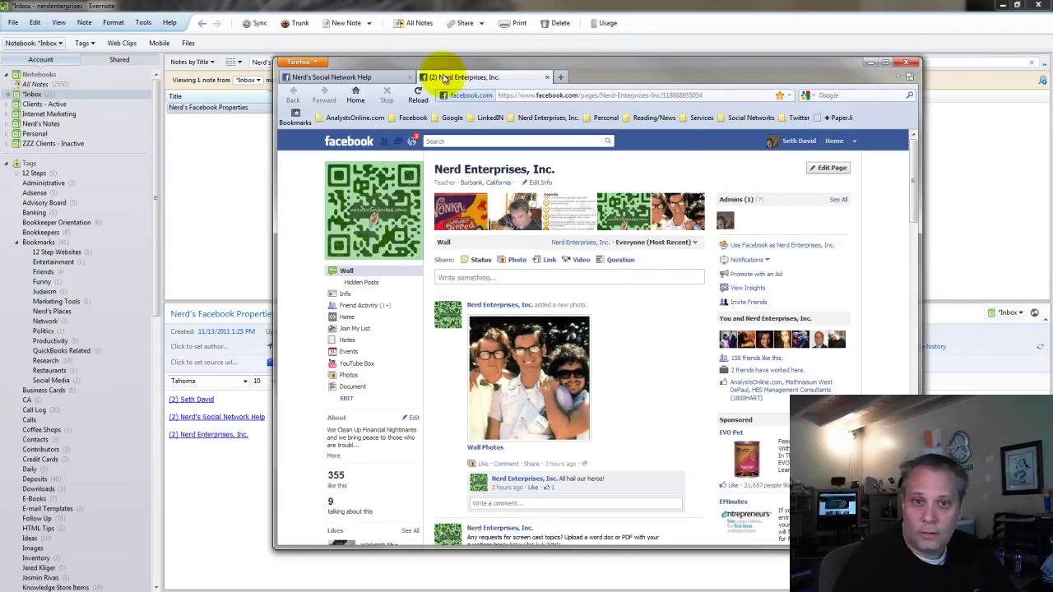
pyautogui.click(548, 79)
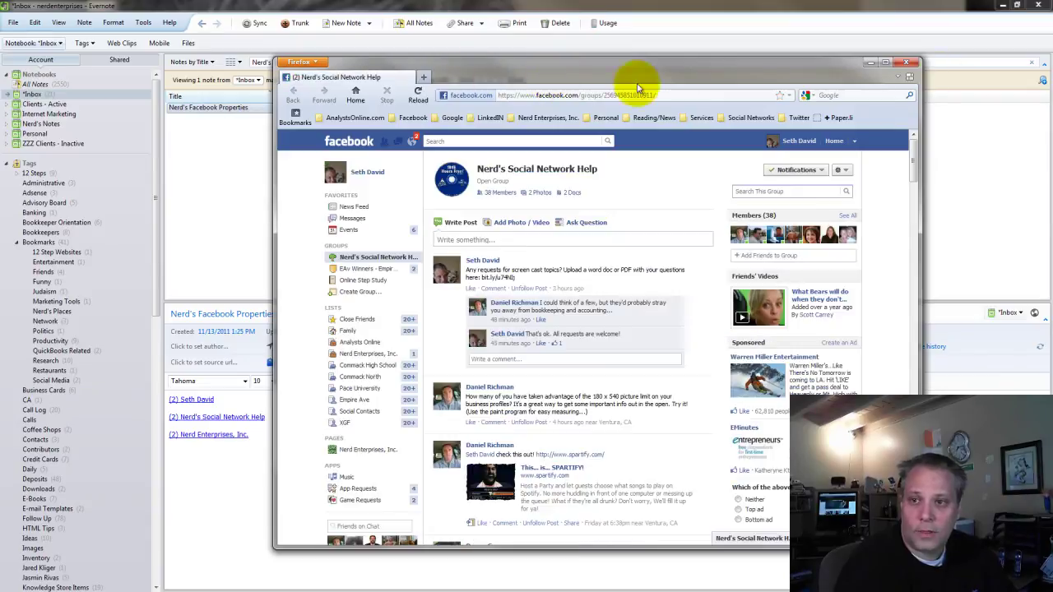
pyautogui.click(905, 62)
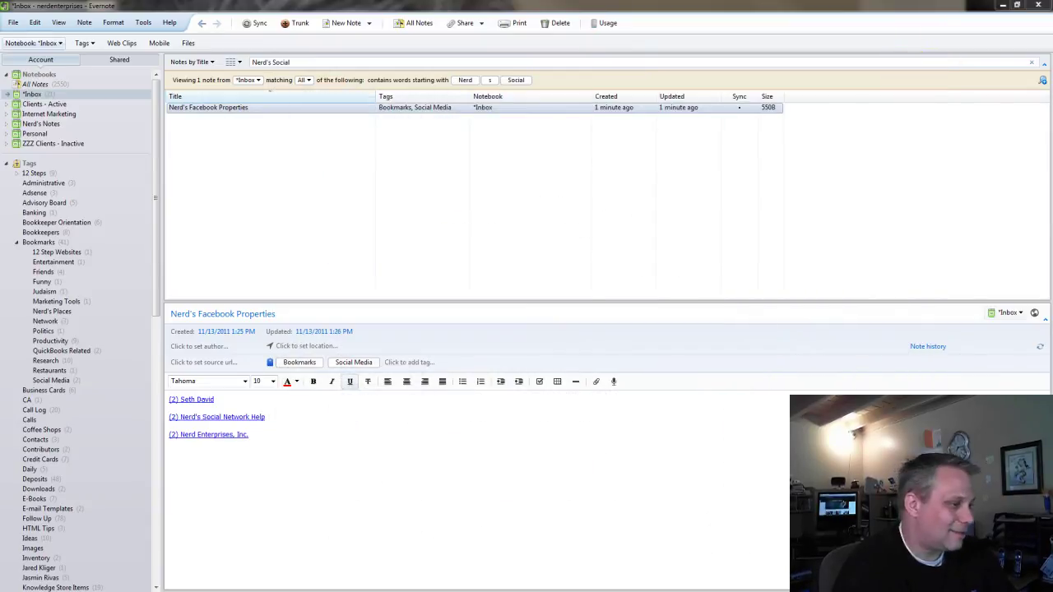
# Switch to the remaining Firefox window, load its home page, reposition the window and return to the note in Evernote
pyautogui.hotkey('alt', 'Tab')
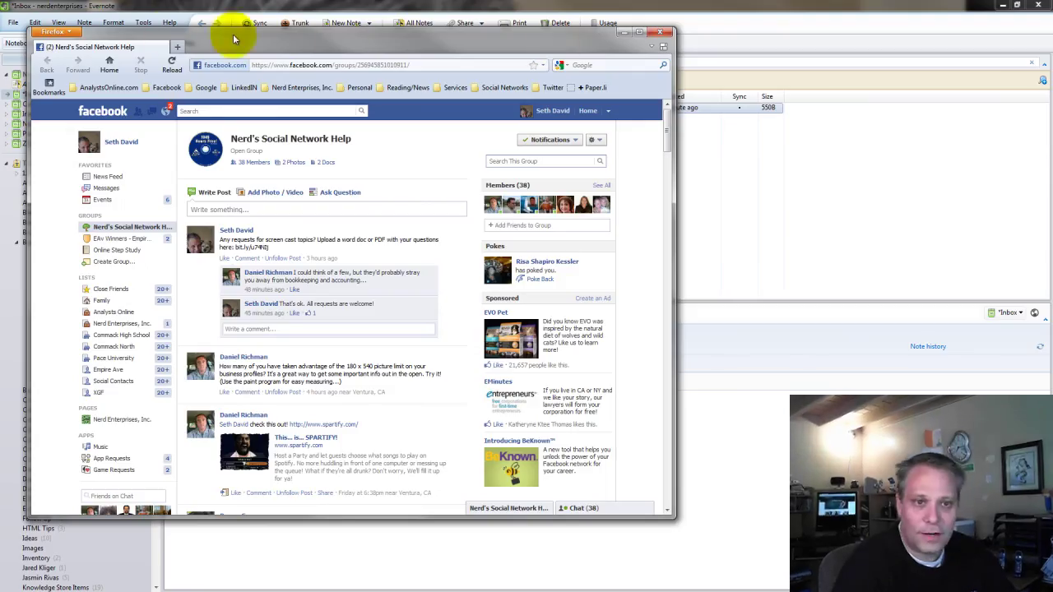
pyautogui.click(109, 66)
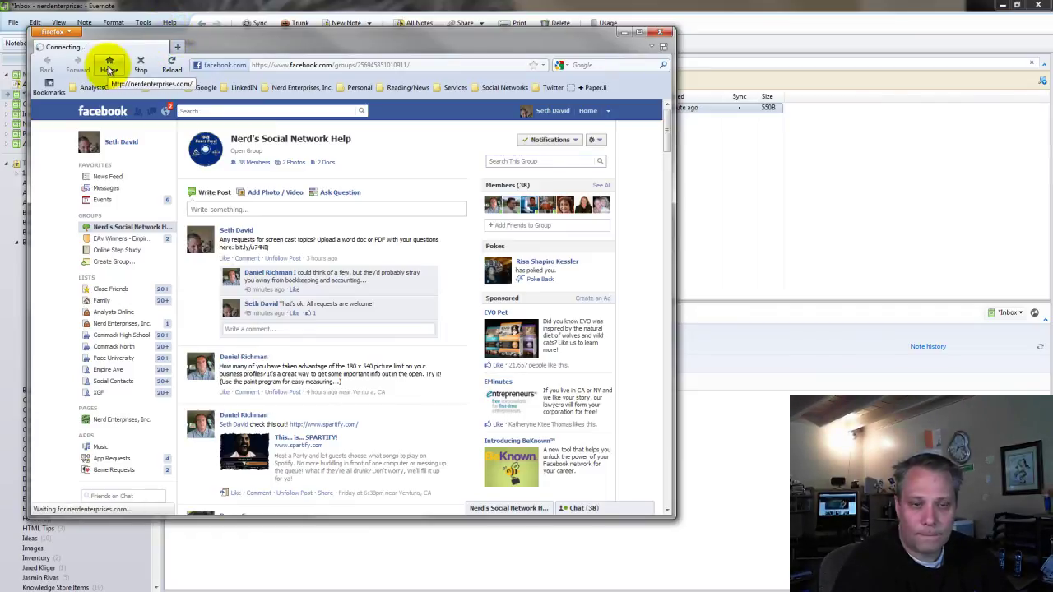
pyautogui.moveTo(348, 36); pyautogui.dragTo(552, 52)
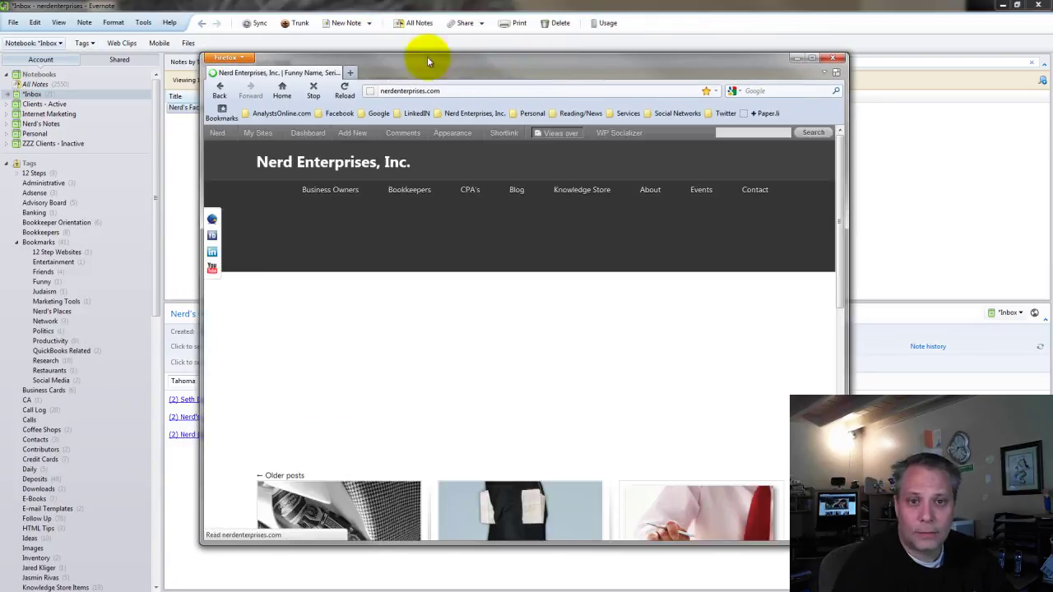
pyautogui.click(444, 8)
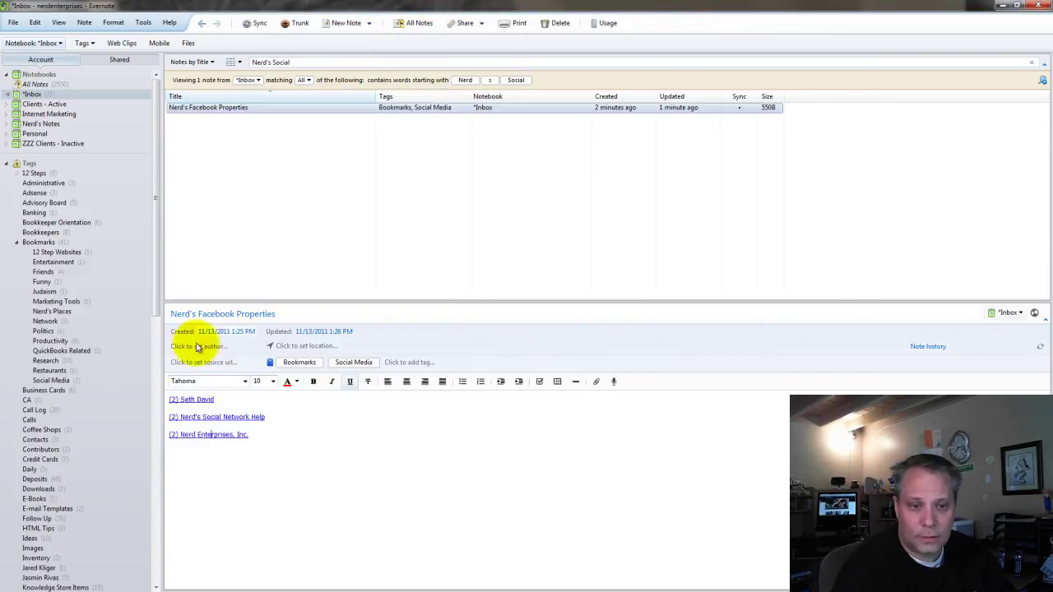
# Open all three Facebook links from the Nerd's Facebook Properties note in Firefox tabs and maximise the browser window
pyautogui.click(184, 400)
pyautogui.click(184, 417)
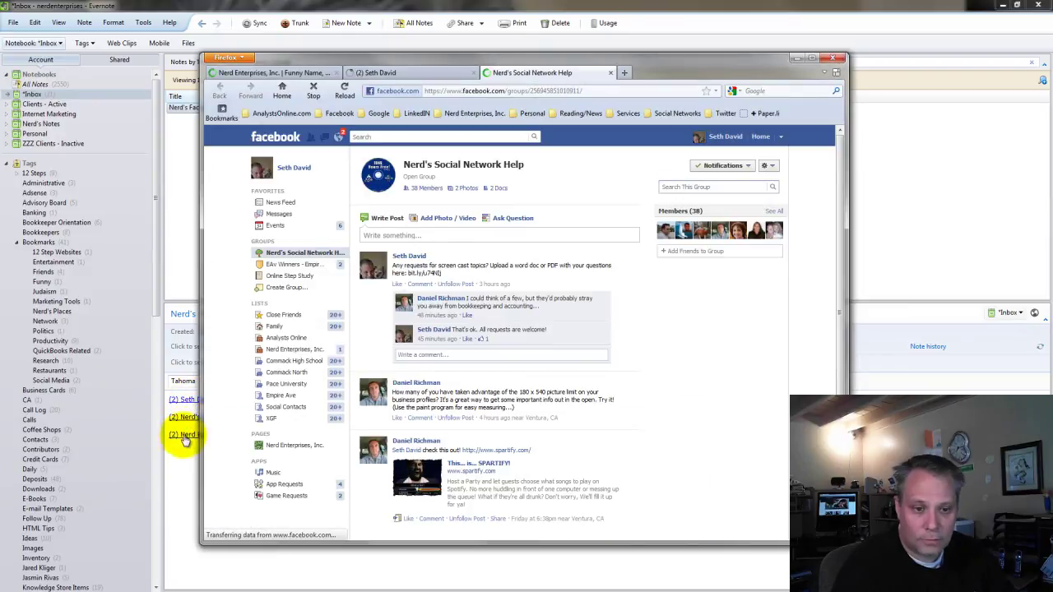
pyautogui.click(185, 435)
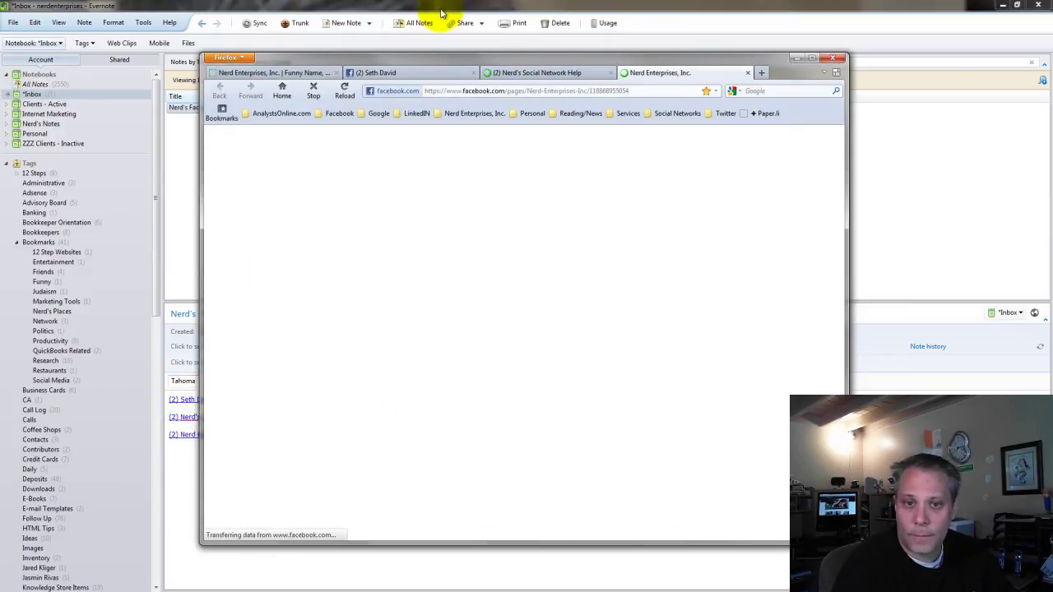
pyautogui.click(811, 59)
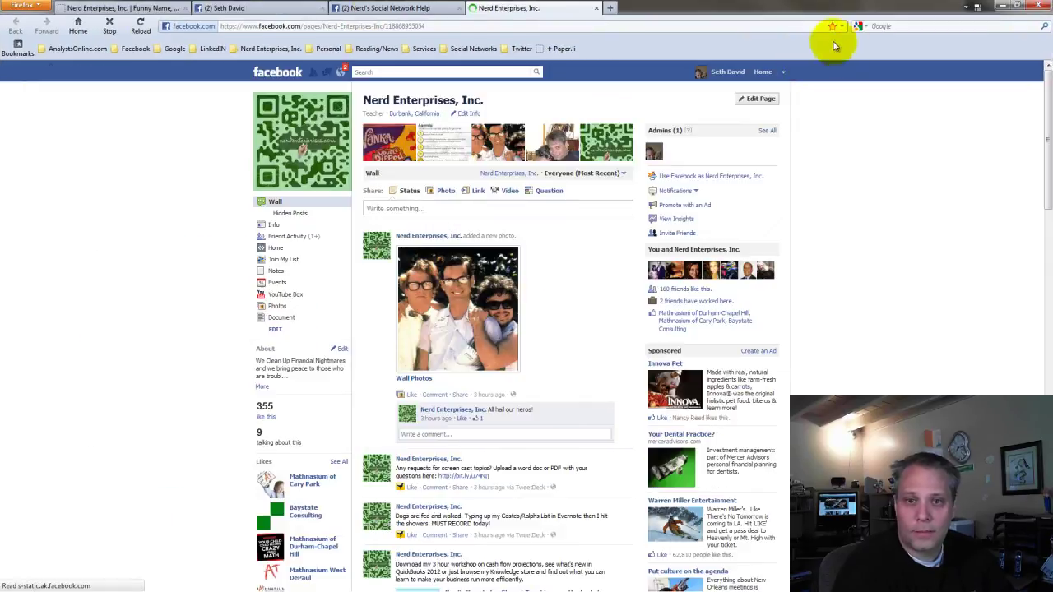
# View the Facebook profile, Nerd's Social Network Help group and Nerd Enterprises, Inc. page in their browser tabs
pyautogui.click(233, 9)
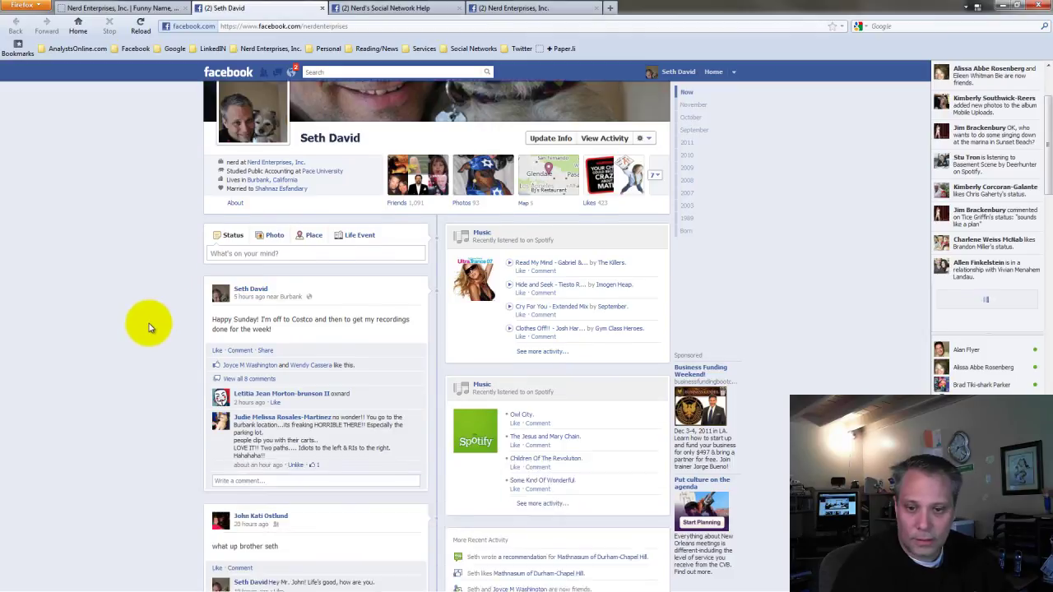
pyautogui.click(438, 7)
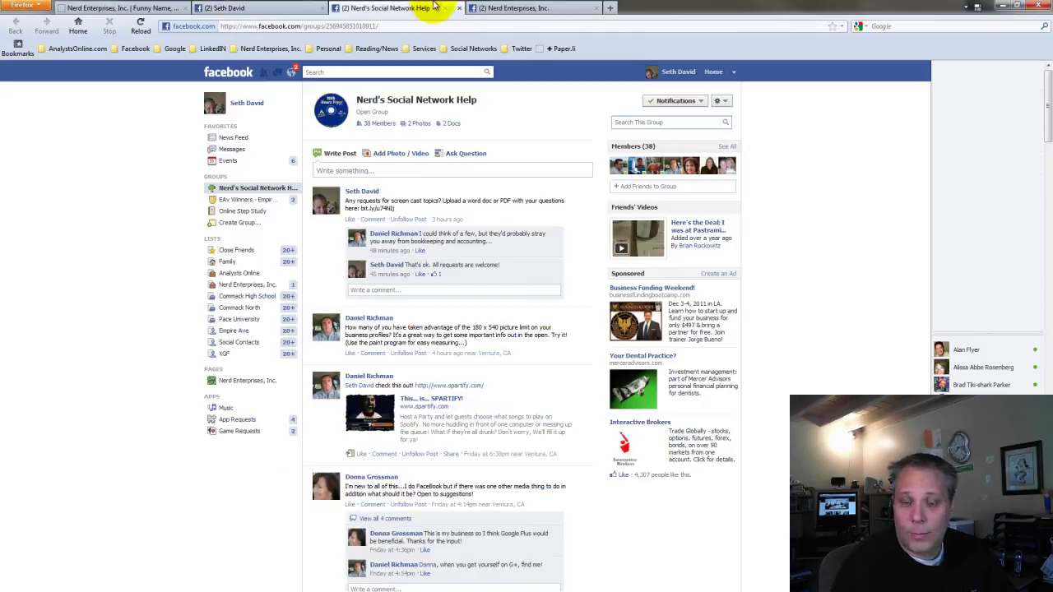
pyautogui.click(539, 8)
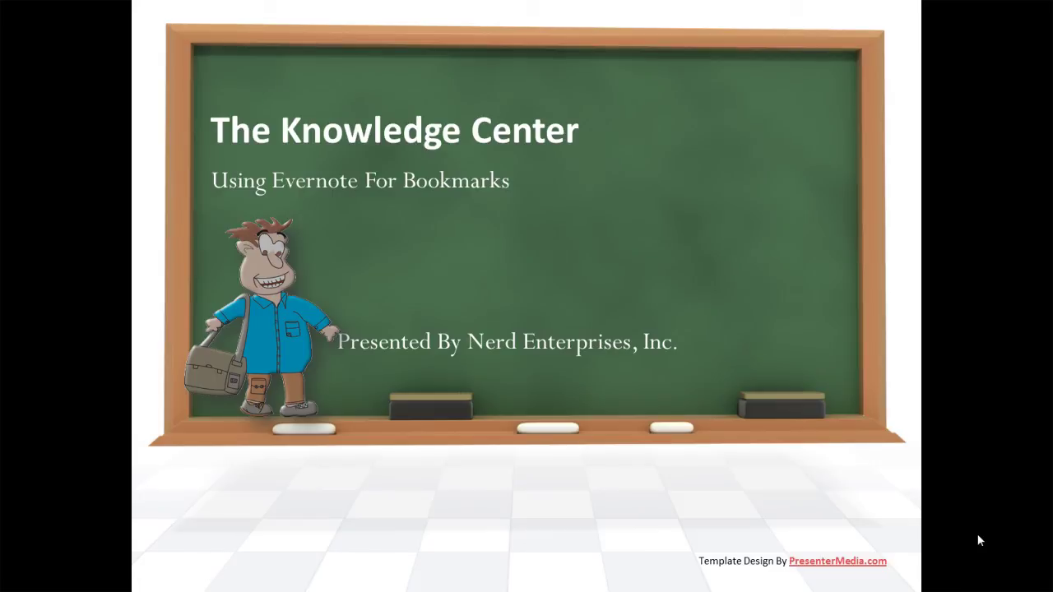
pyautogui.press('Right')
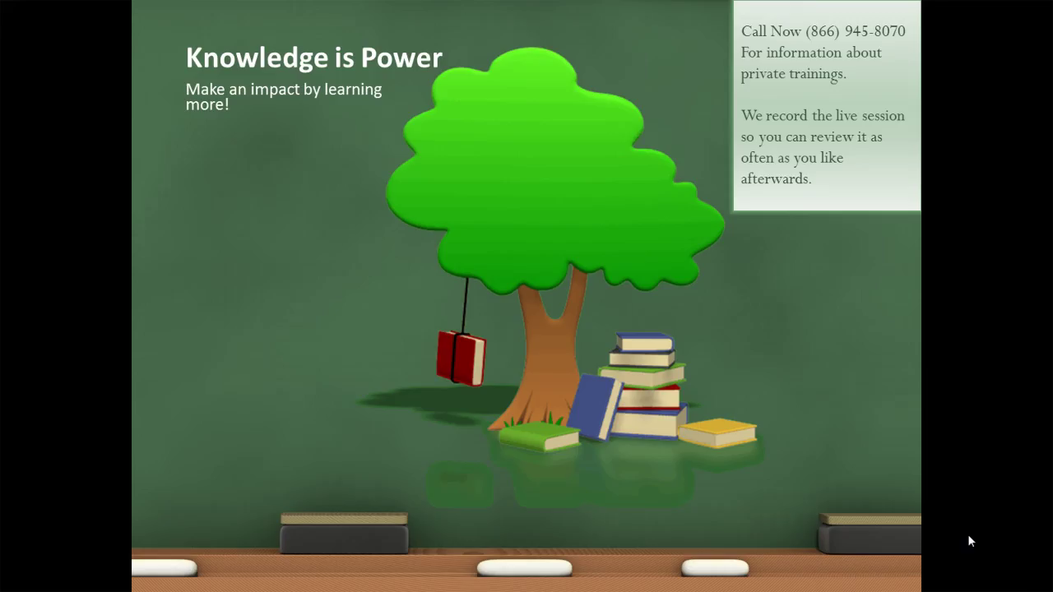